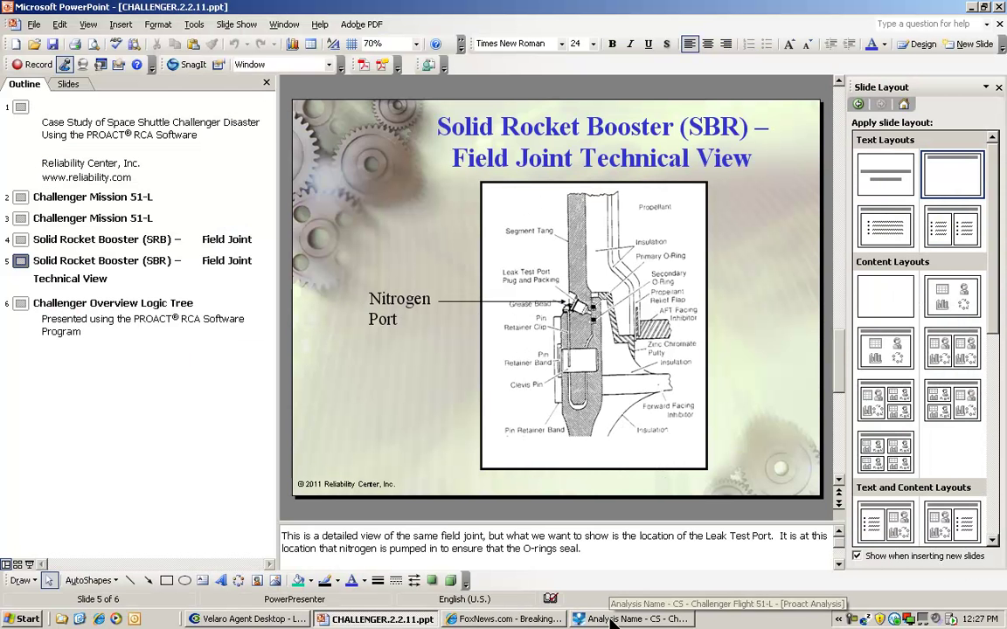
Switch from the PowerPoint slides to the Challenger Flight 51-L PROACT analysis window.
left_click(612, 621)
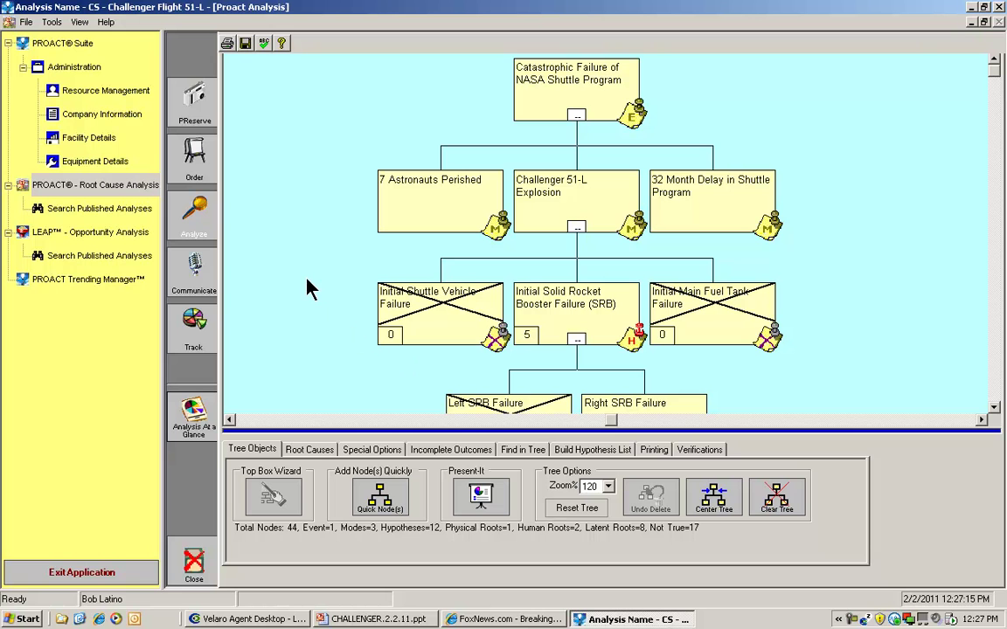
Show the logic tree in Presentation Mode and collapse everything under Challenger 51-L Explosion.
left_click(479, 498)
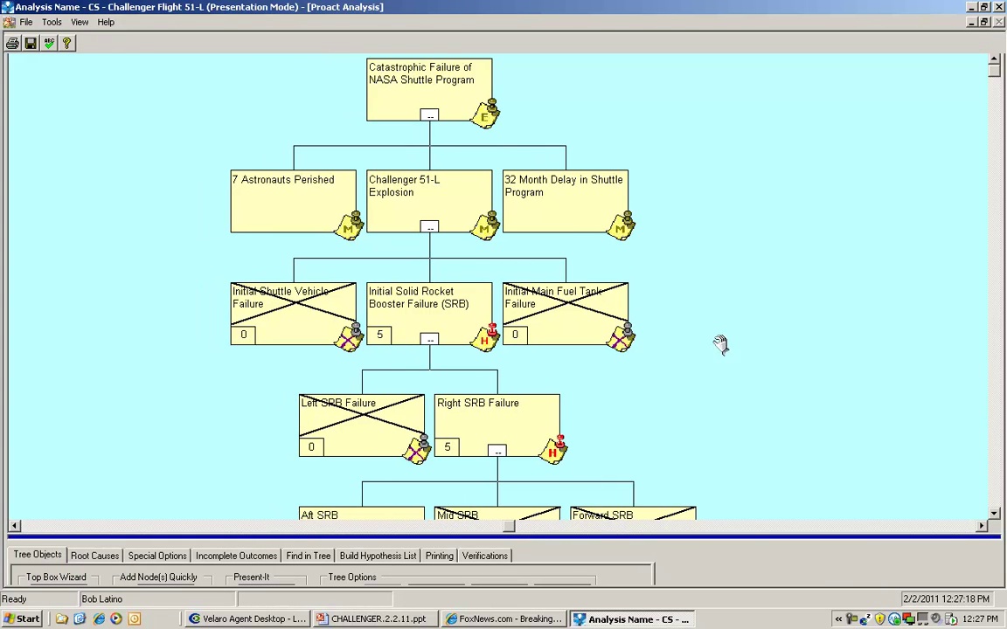
left_click(429, 227)
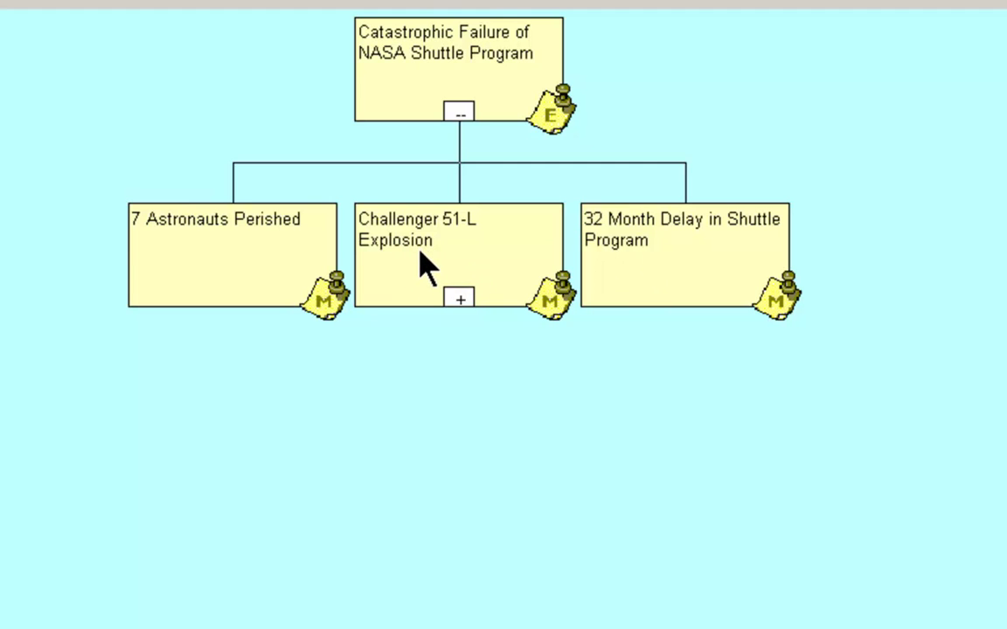
Expand Challenger 51-L Explosion into its three hypotheses; only the Solid Rocket Booster one is rated 5.
left_click(458, 299)
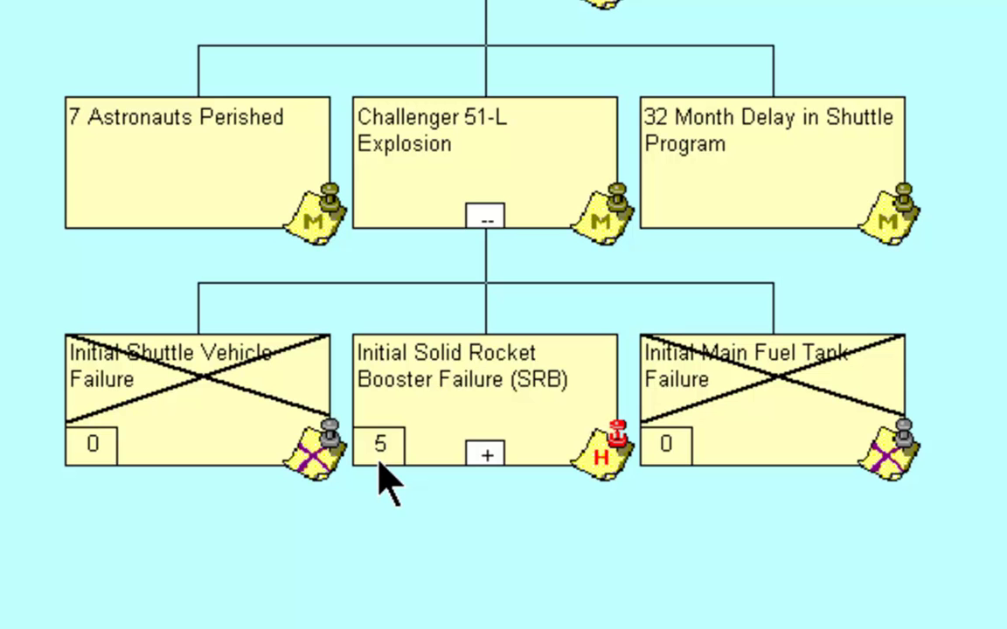
double_click(474, 386)
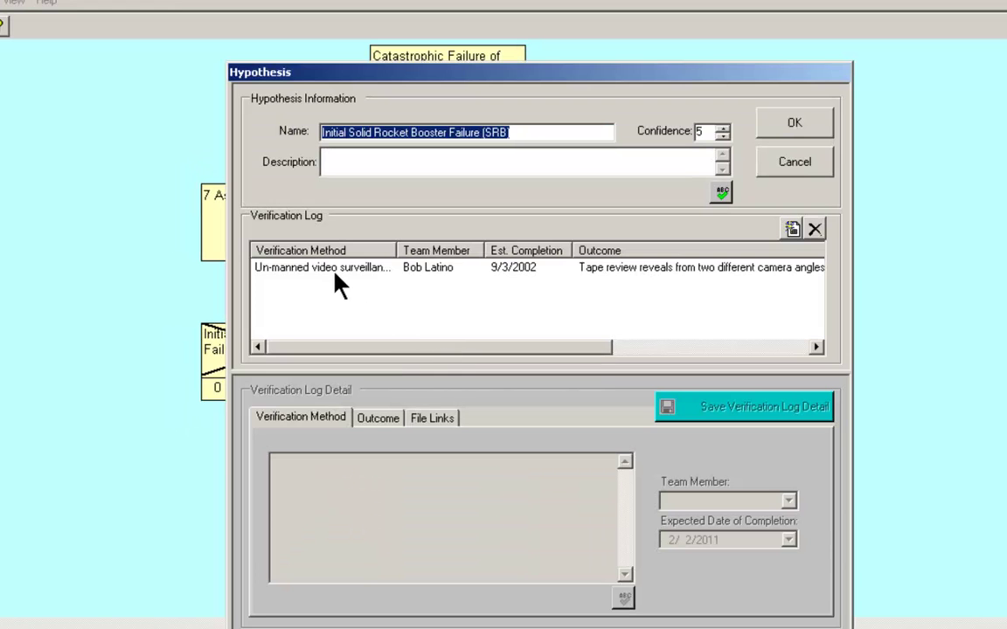
left_click(327, 267)
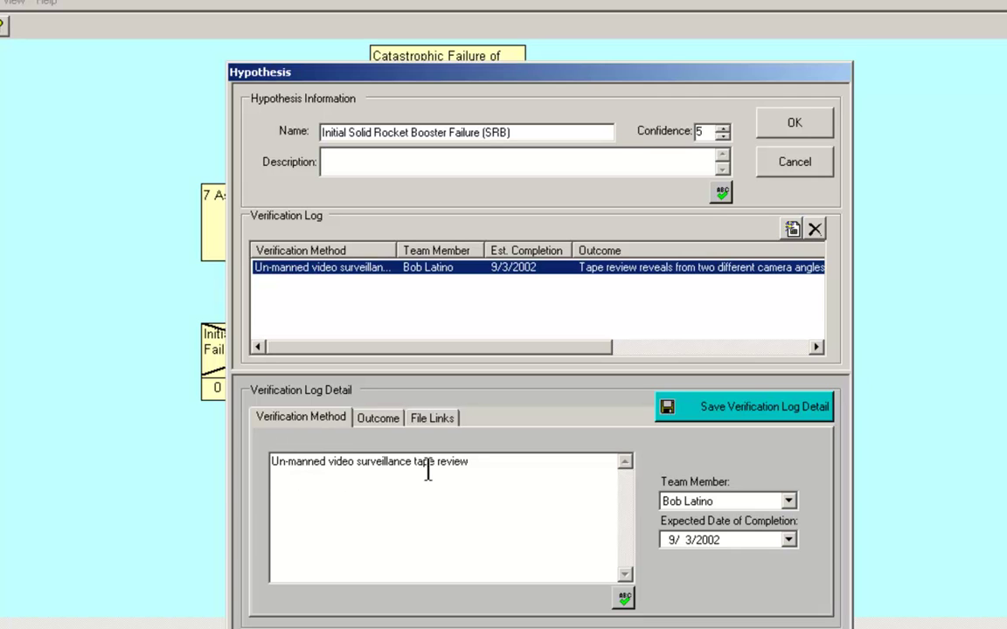
left_click(379, 420)
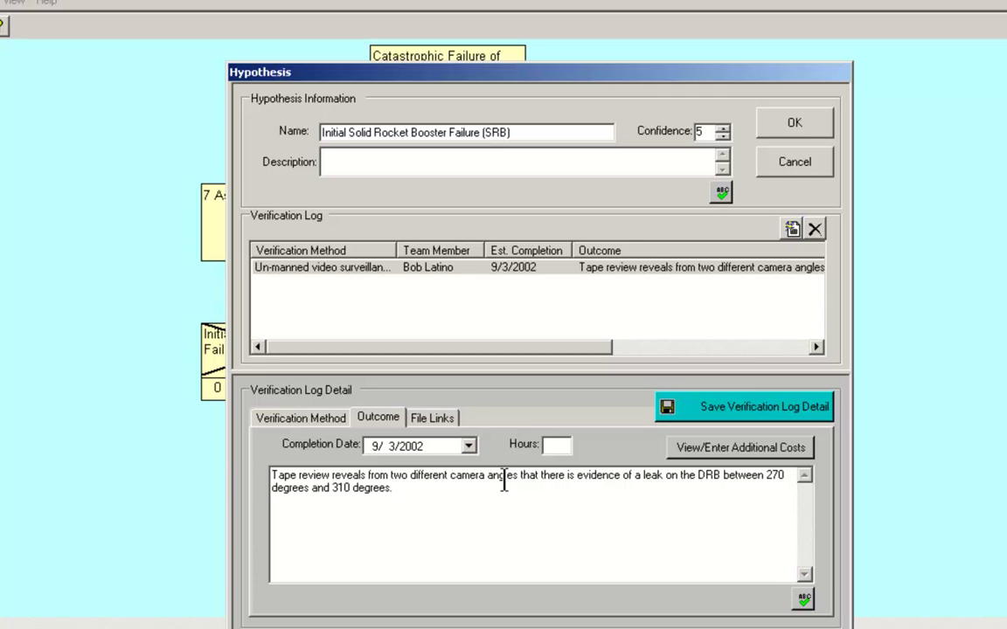
left_click(795, 163)
scroll(659, 500, "down", 3)
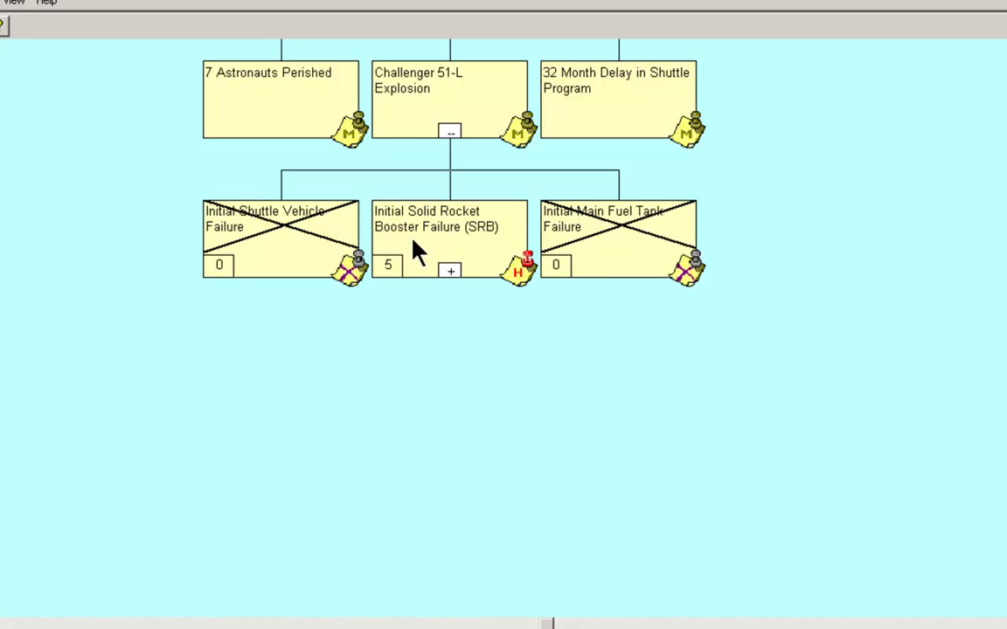
Expand Initial Solid Rocket Booster Failure, then Right SRB Failure into Aft, Mid and Forward SRB.
left_click(450, 270)
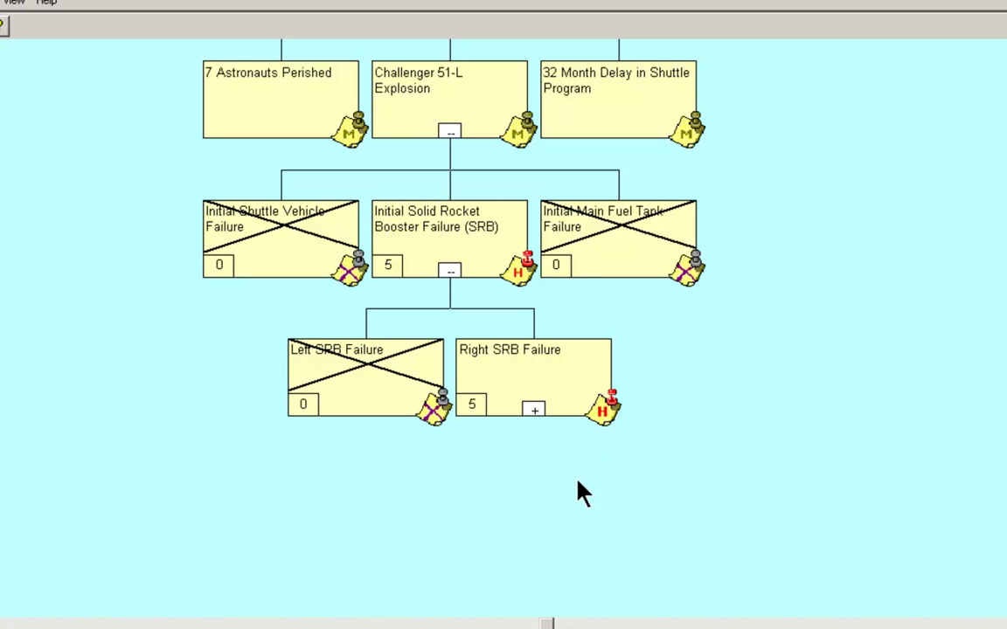
left_click_drag(570, 518, 576, 404)
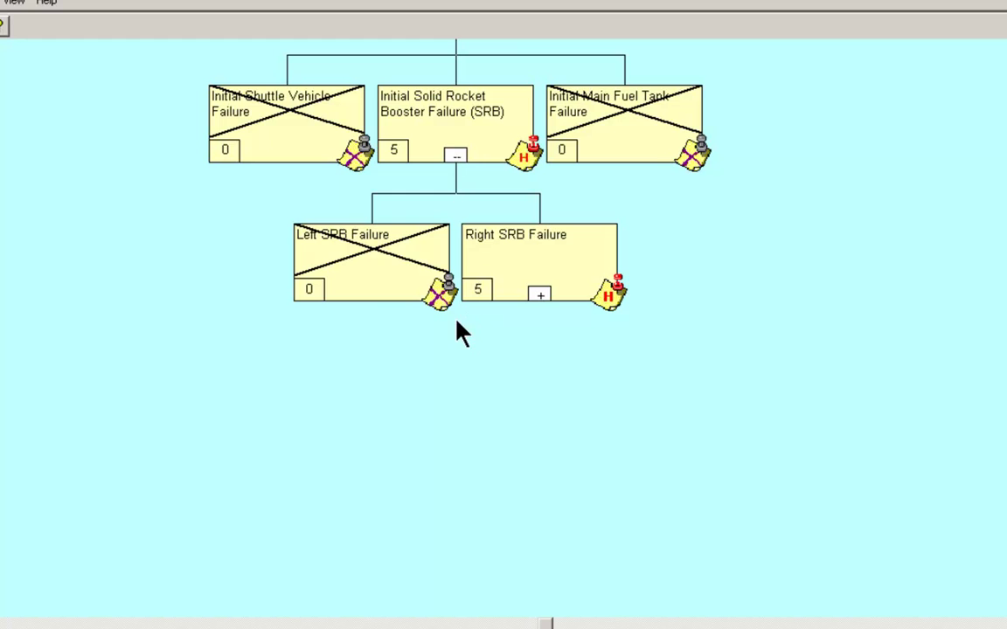
left_click(539, 295)
left_click_drag(591, 526, 525, 401)
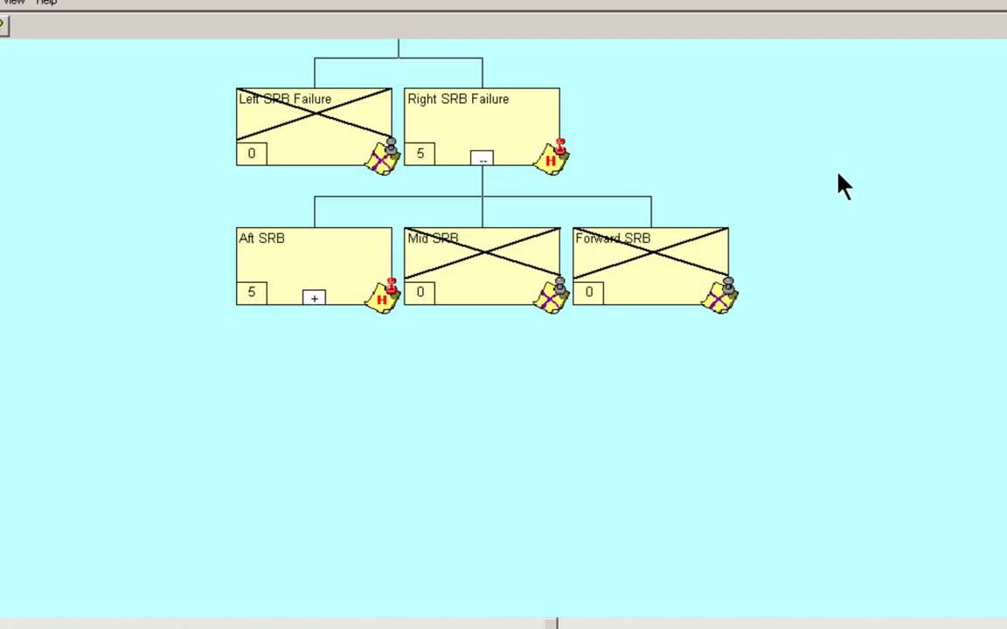
left_click_drag(565, 401, 616, 300)
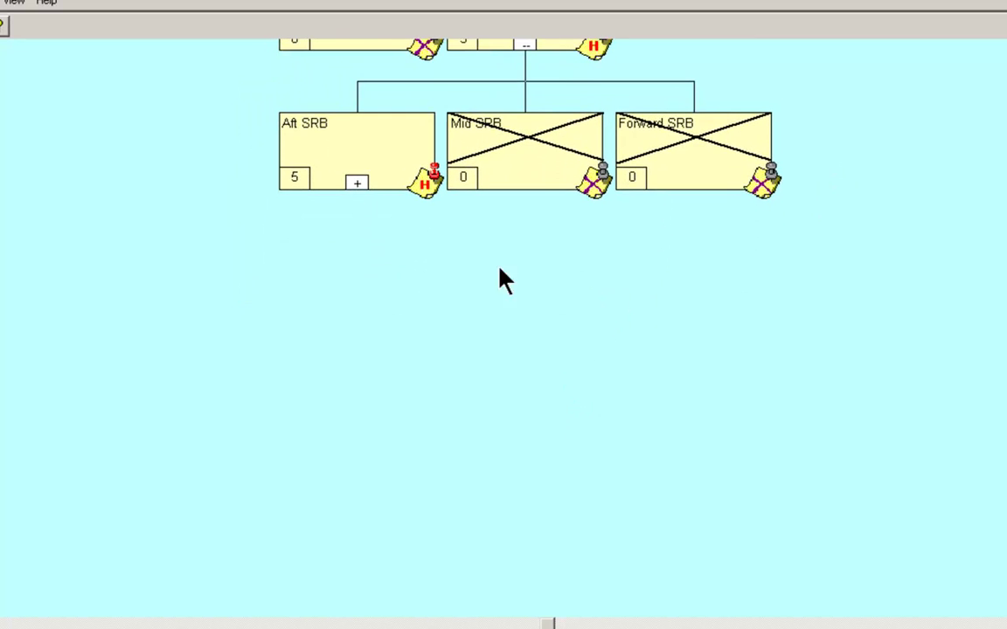
Expand Aft SRB, Joint Failure and ID Failure, bringing Mechanically Related into view.
left_click(356, 184)
left_click_drag(395, 456, 400, 395)
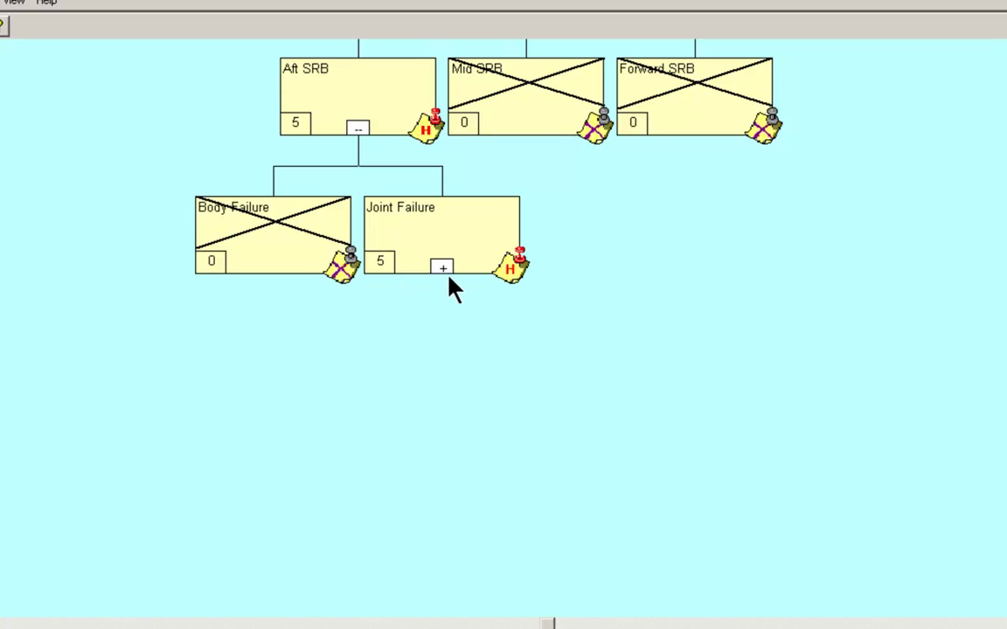
left_click_drag(444, 383, 465, 299)
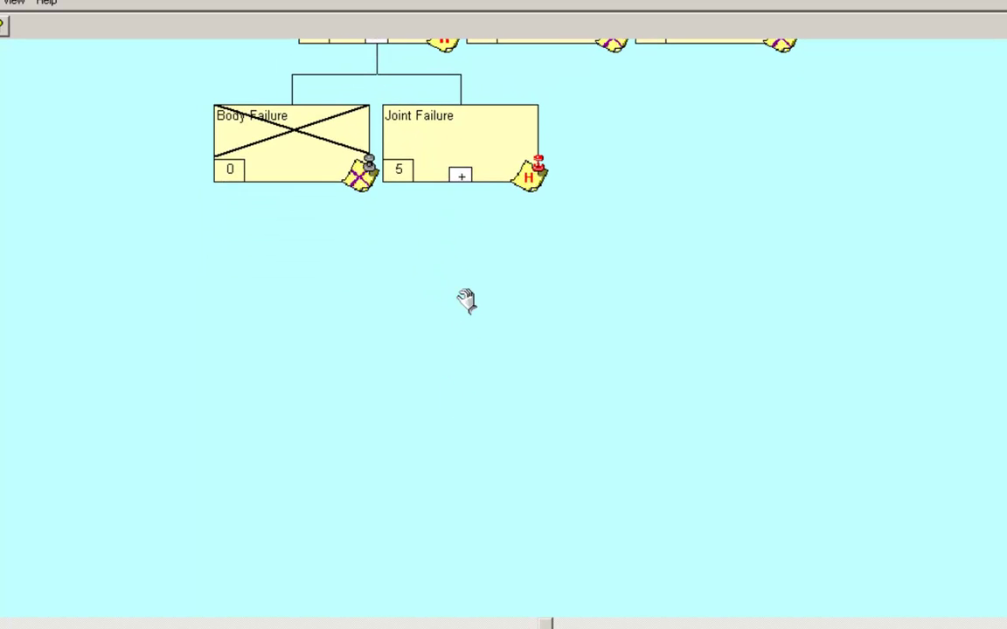
left_click(460, 177)
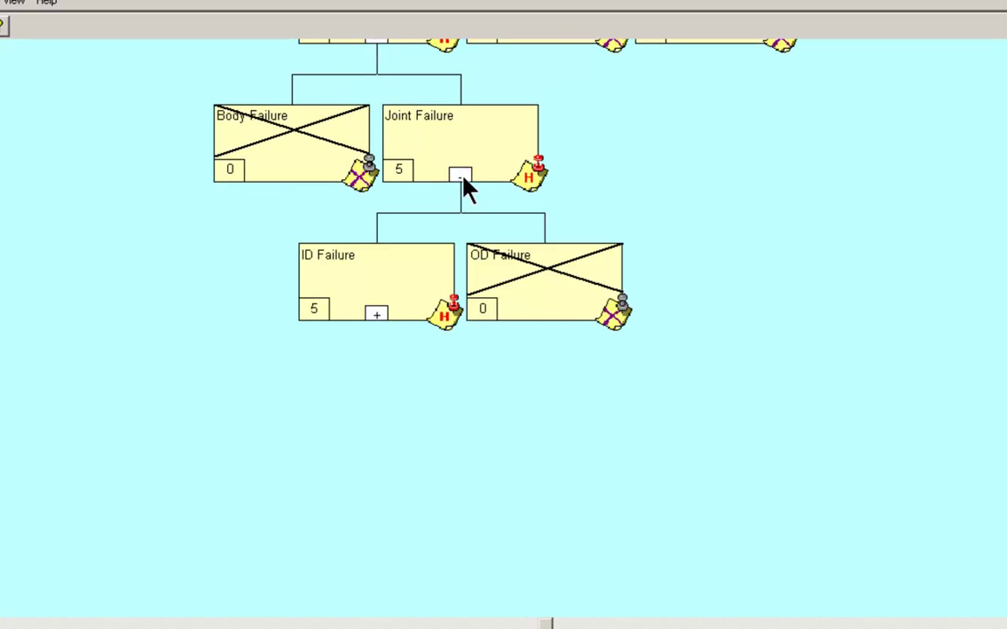
left_click(378, 316)
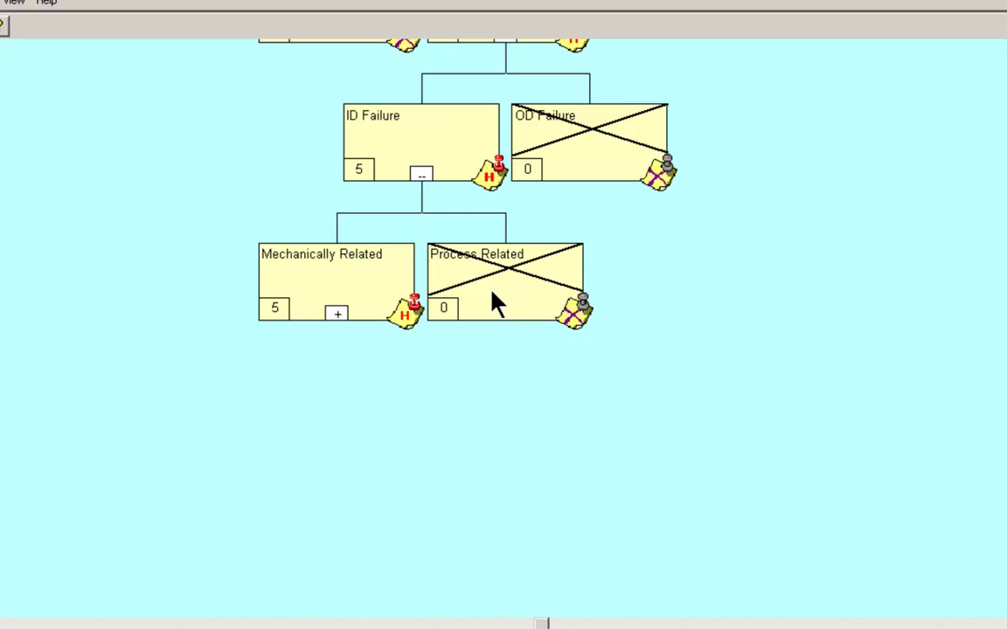
left_click_drag(416, 425, 457, 370)
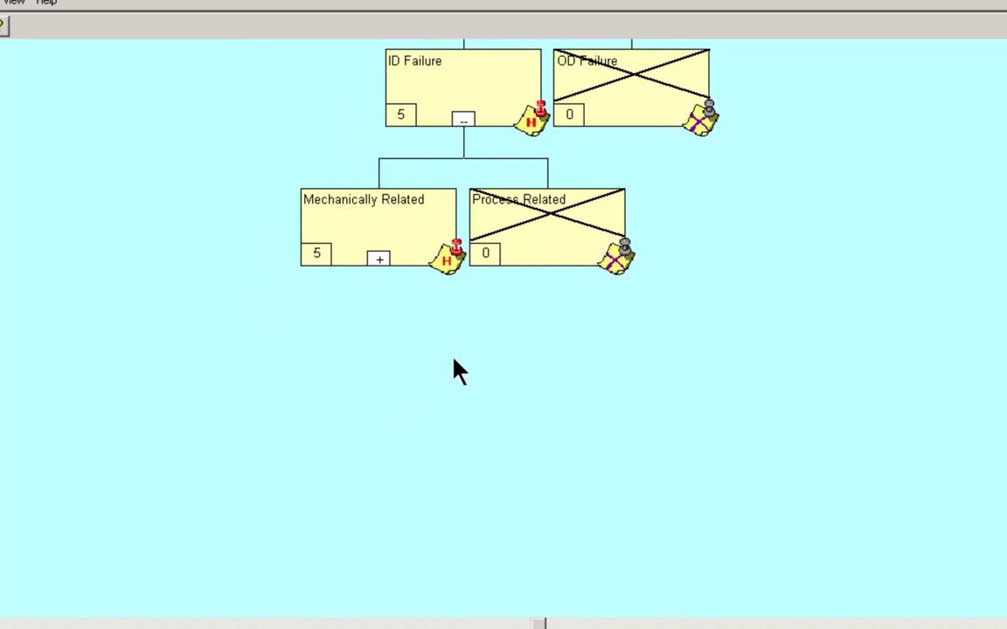
Expand Mechanically Related, then O-Ring Failure into Erosion, Corrosion, Fatigue and Overload.
left_click(378, 259)
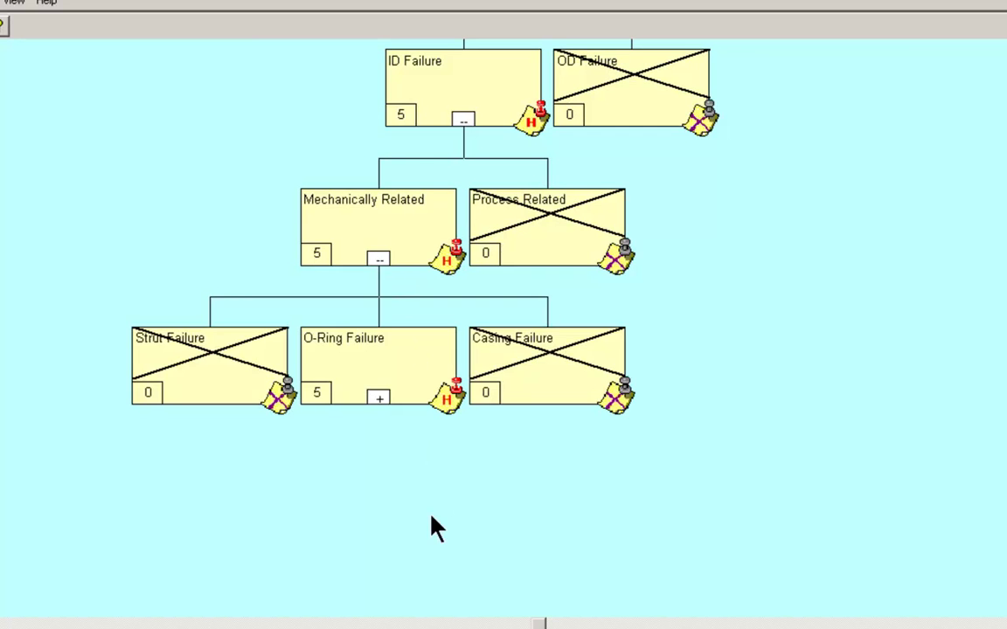
left_click_drag(433, 517, 470, 426)
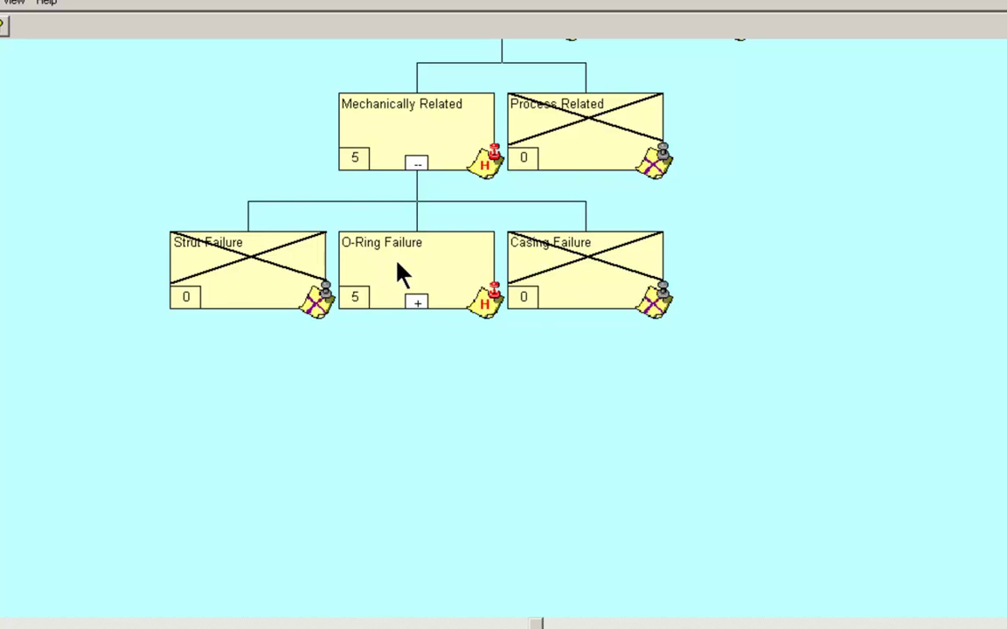
scroll(395, 463, "down", 2)
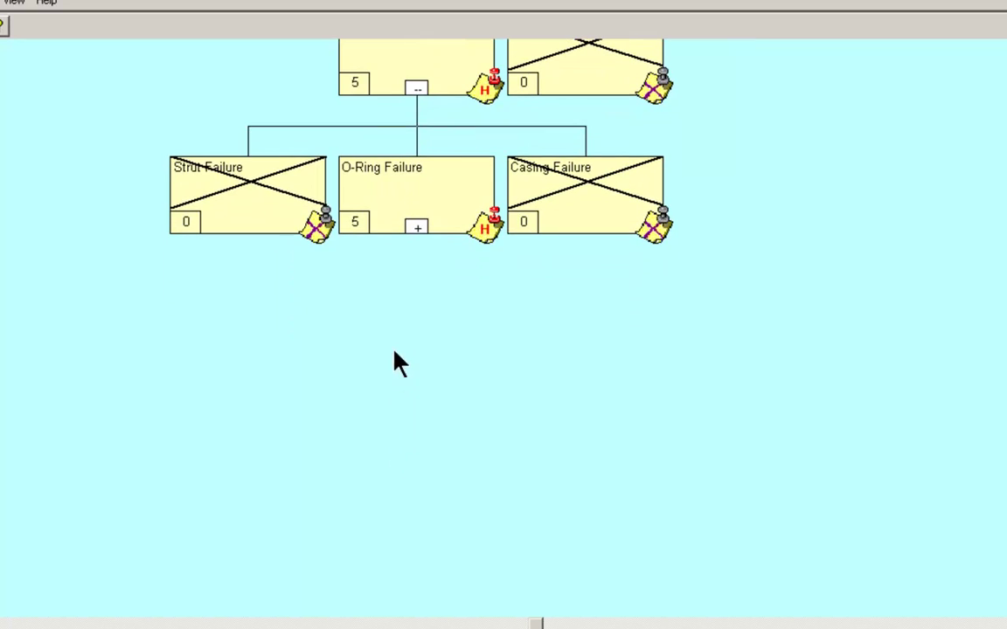
left_click(417, 228)
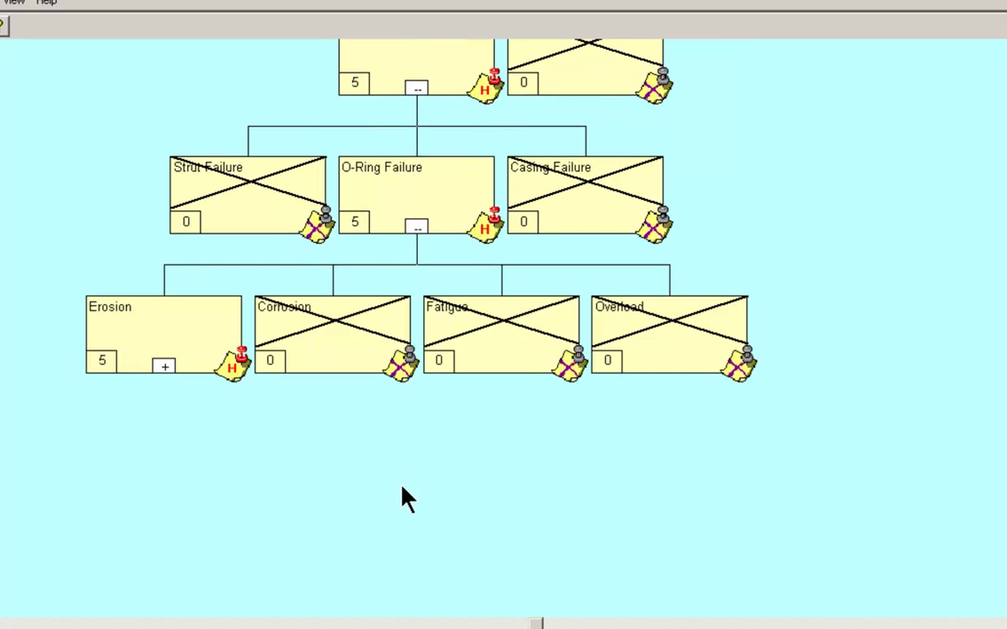
left_click_drag(400, 494, 391, 426)
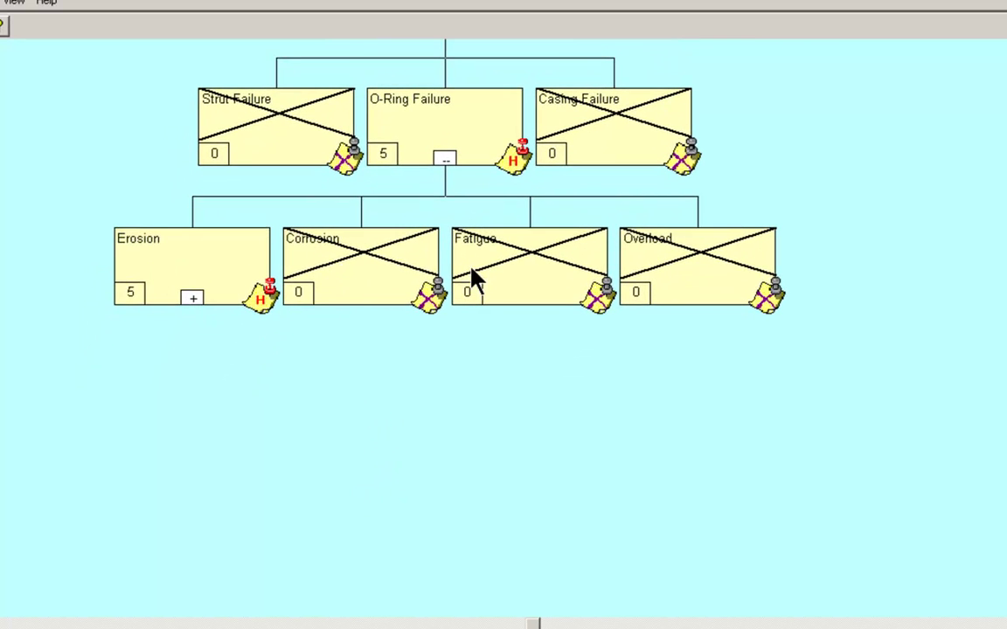
left_click_drag(500, 443, 558, 446)
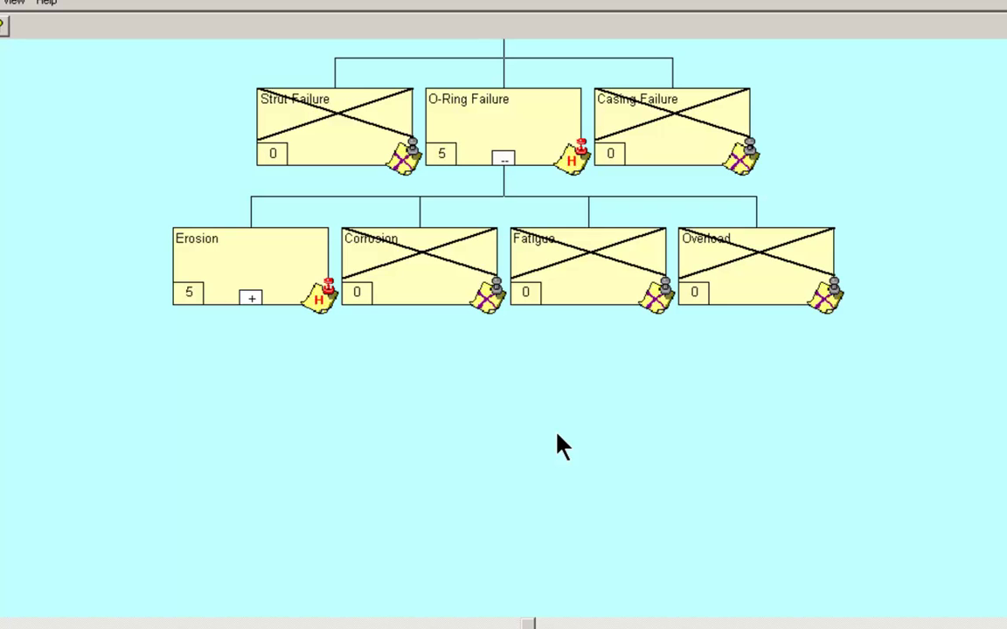
Expand Erosion, then Secondary O-Ring Ersoion into Blow-By, Materials Problem (Grease) and Low Launch Temperature - 36F.
left_click(251, 299)
left_click_drag(501, 512, 614, 400)
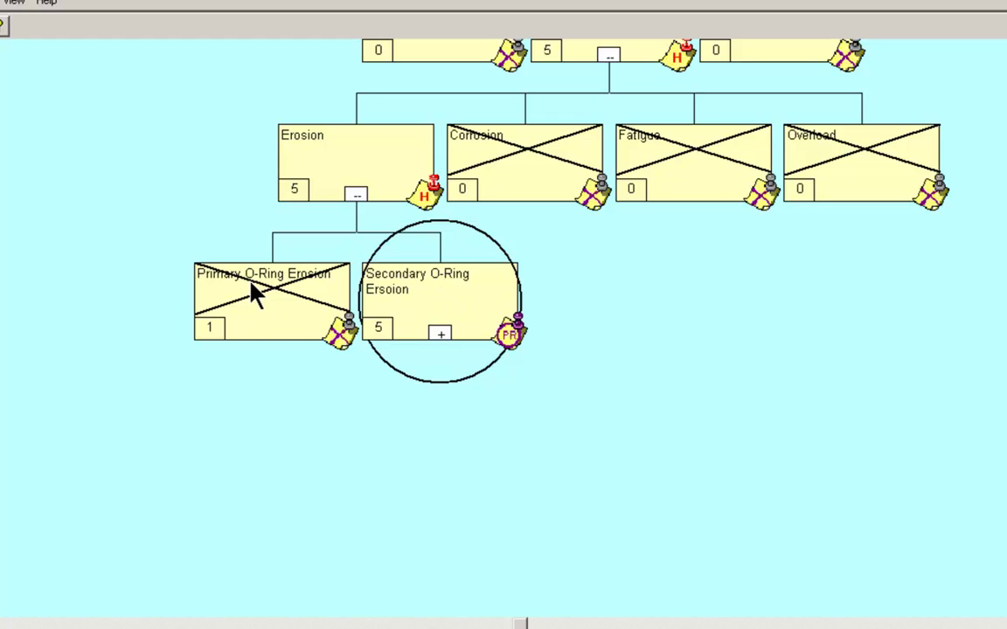
left_click_drag(590, 458, 577, 354)
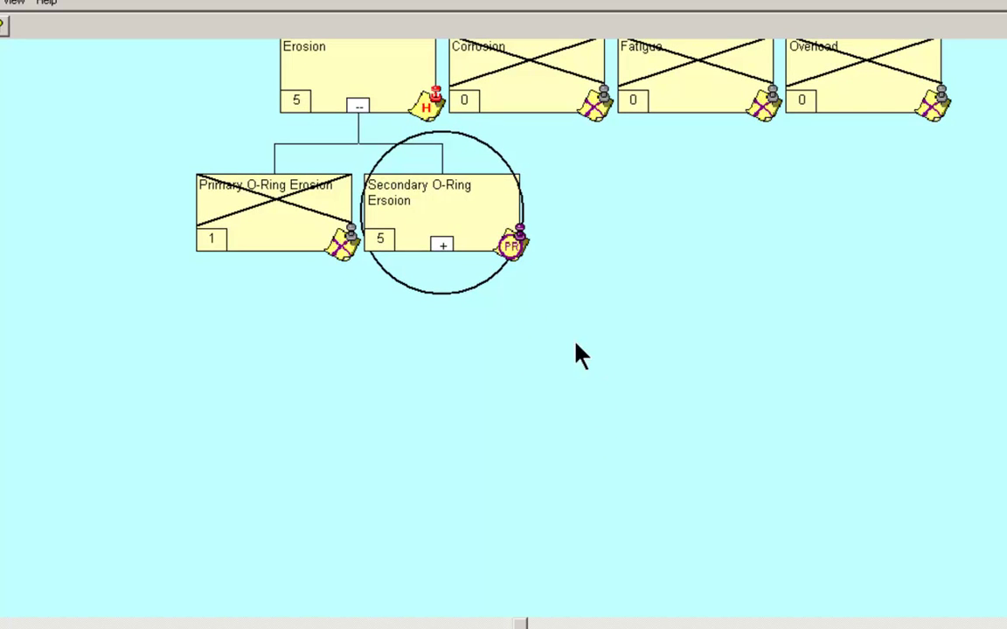
left_click(442, 246)
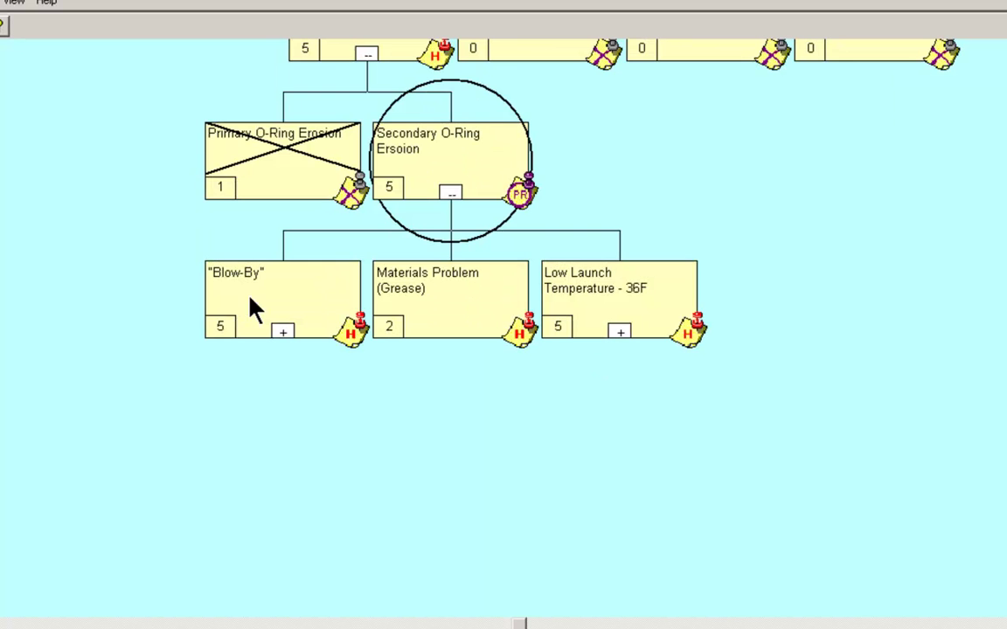
Check the Blow-By hypothesis's logged verification outcome (fuel burning at about 5600F) and cancel out.
double_click(263, 291)
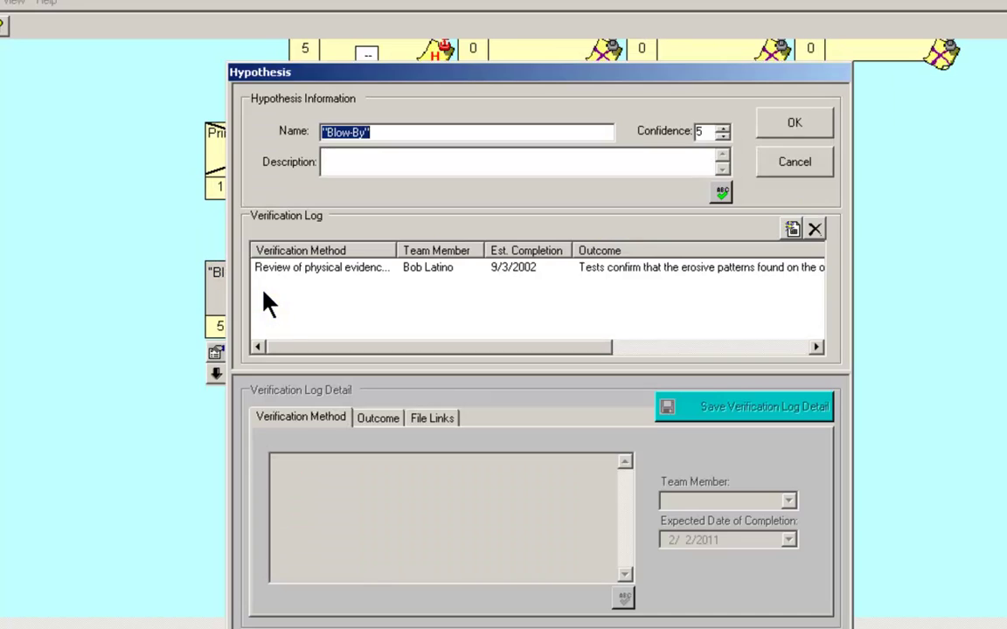
left_click(303, 271)
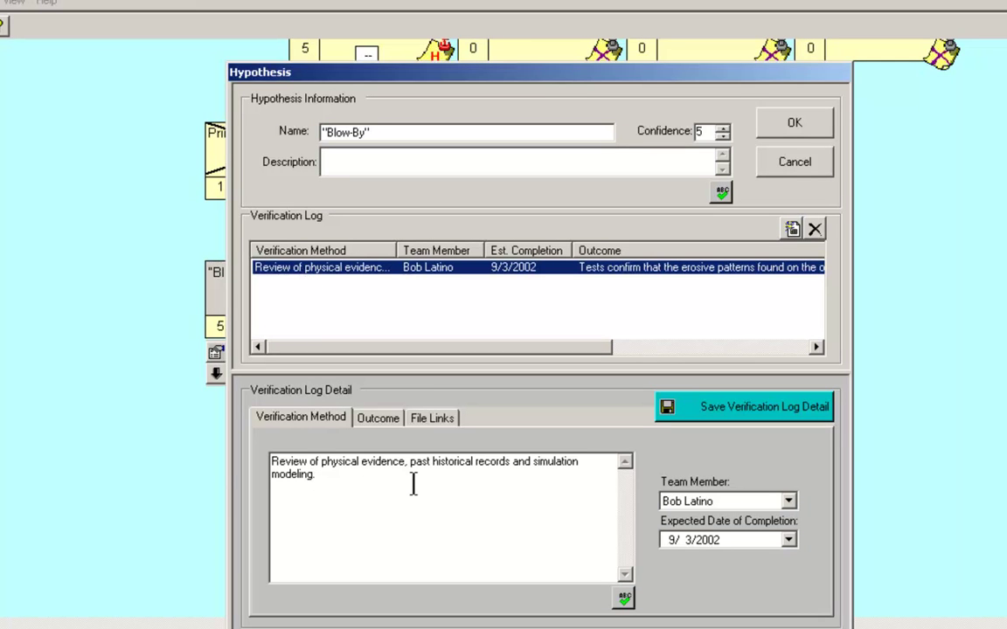
left_click(376, 423)
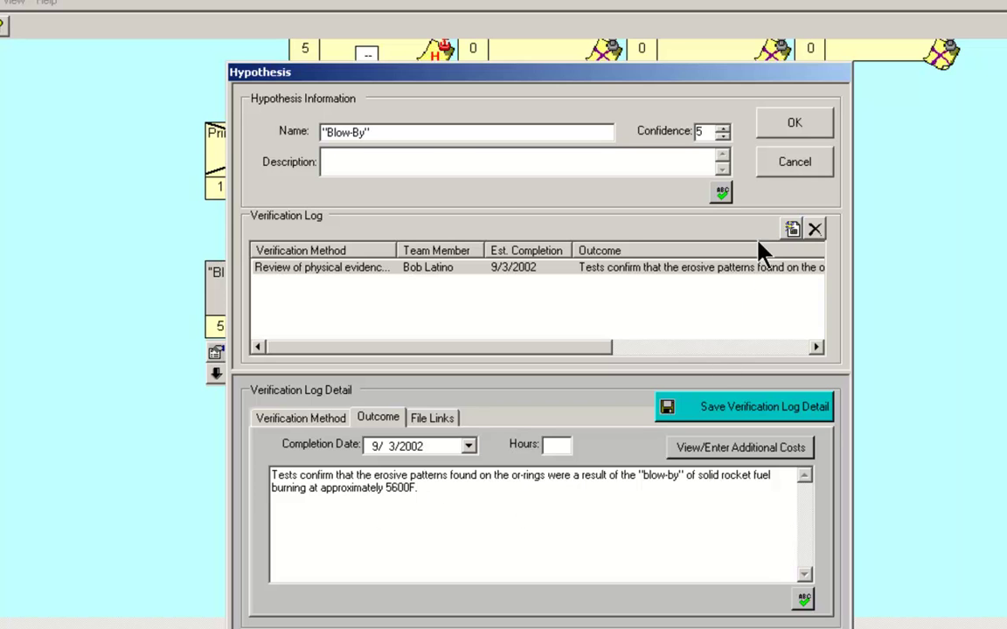
left_click(786, 166)
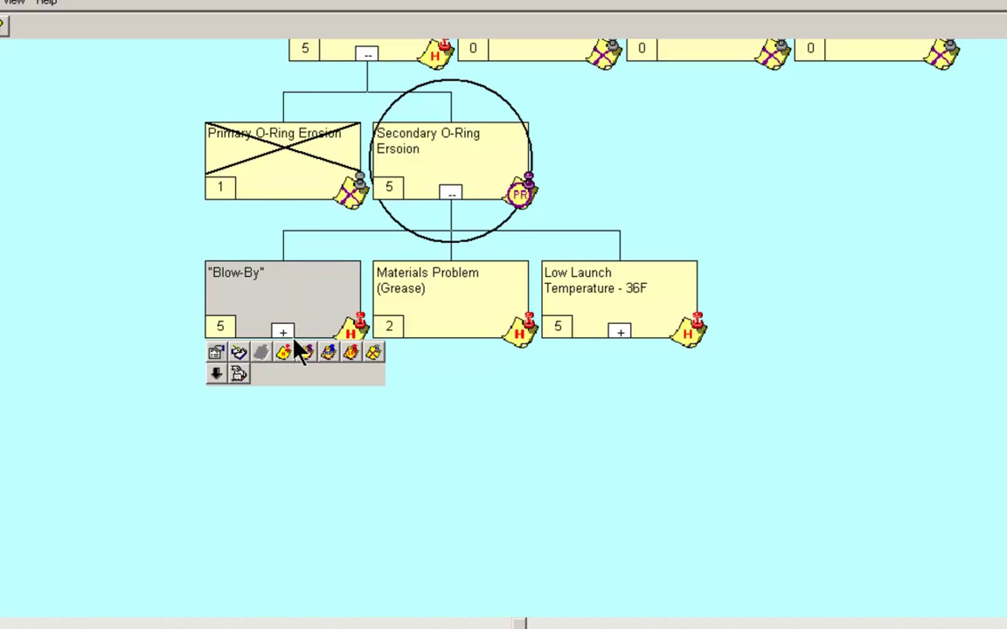
double_click(454, 294)
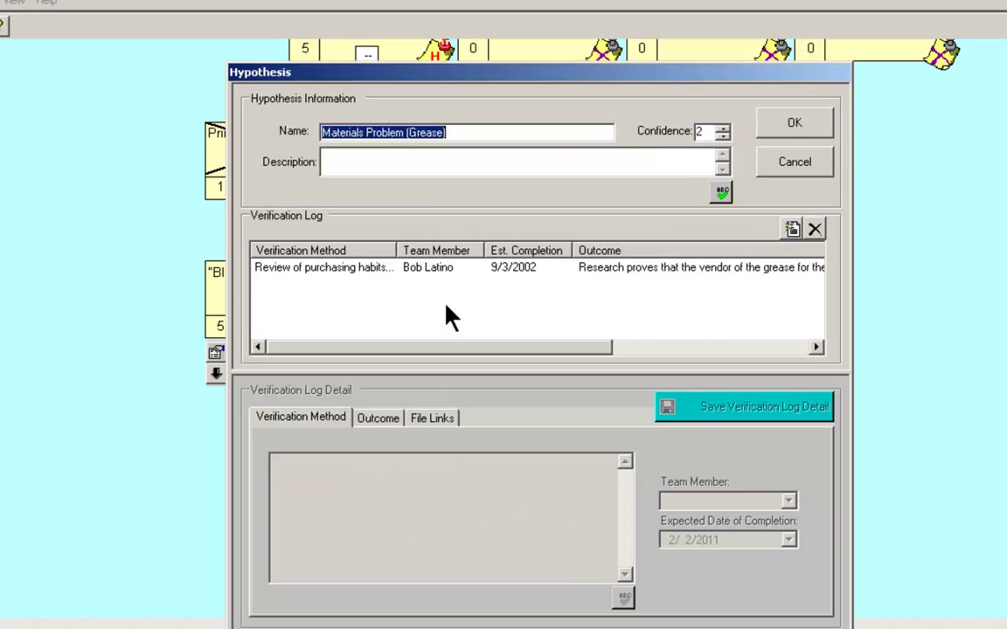
left_click(341, 269)
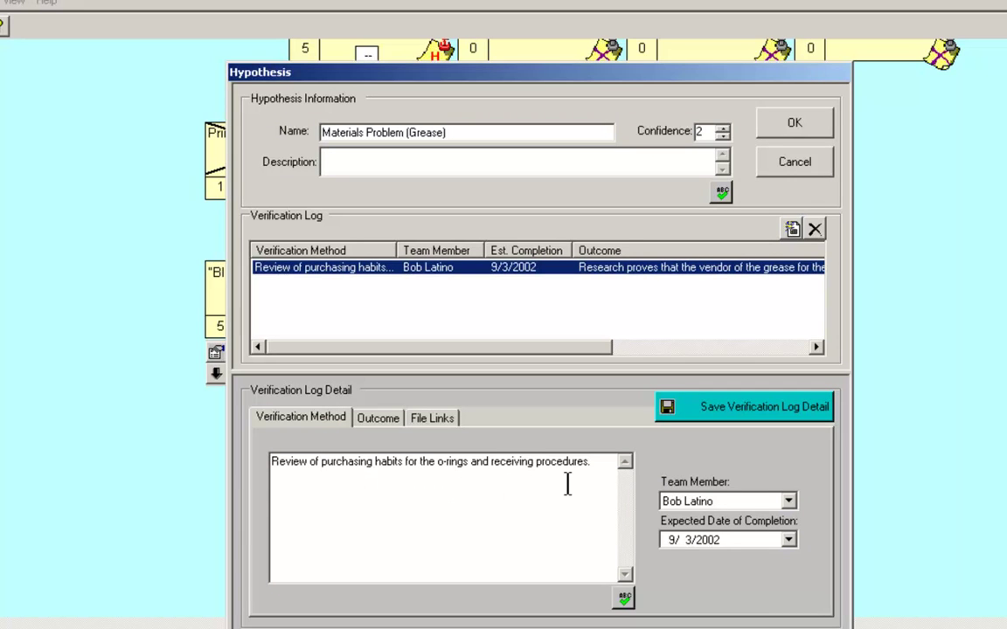
left_click(379, 419)
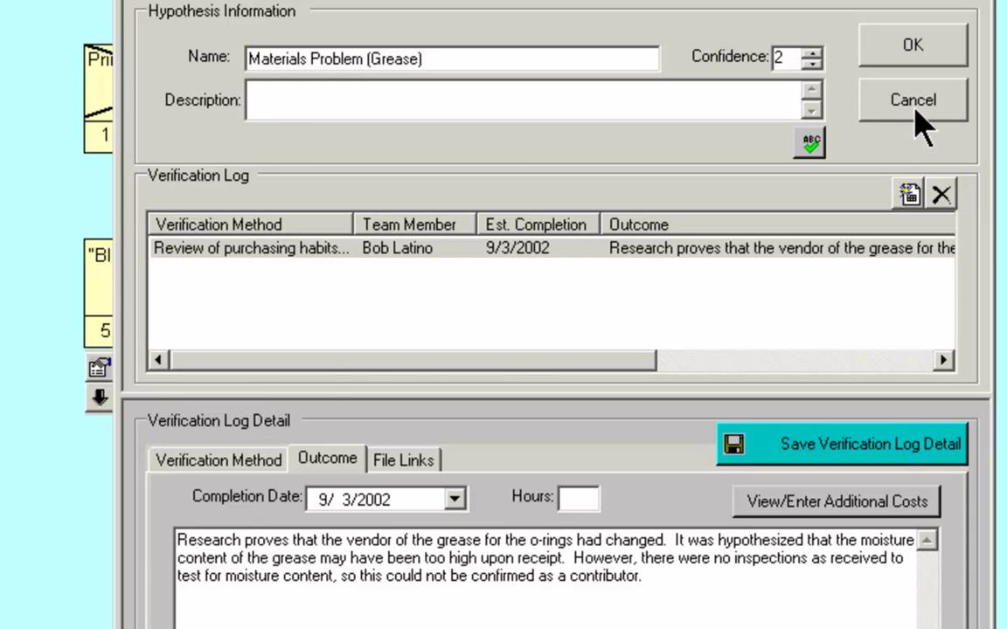
left_click(914, 109)
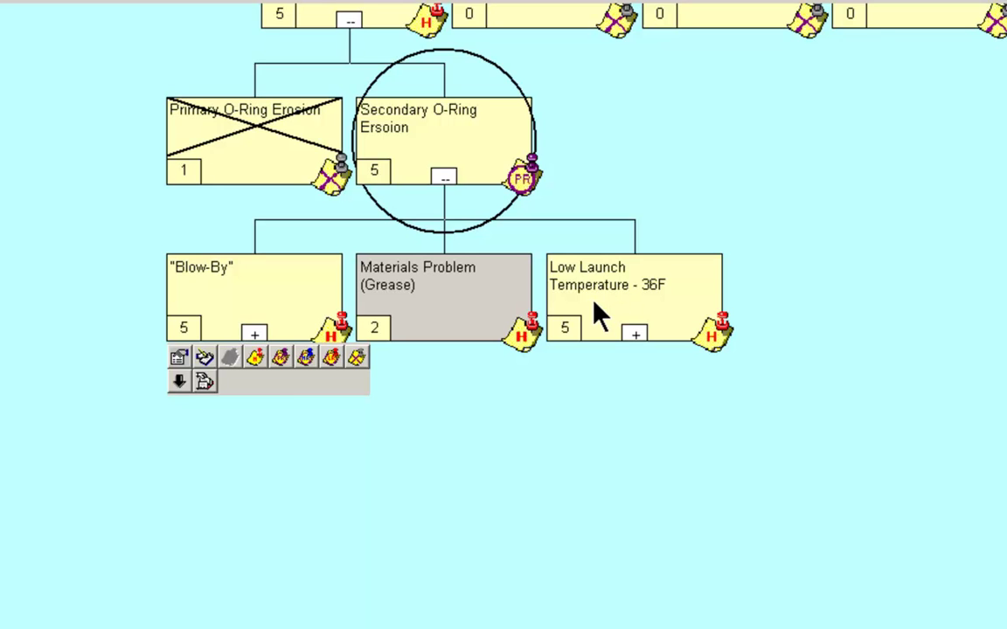
Expand Blow-By, then Insulation Failure (Zinc Chromate) into External Impact and Seal Testing Issue.
left_click_drag(436, 448, 598, 363)
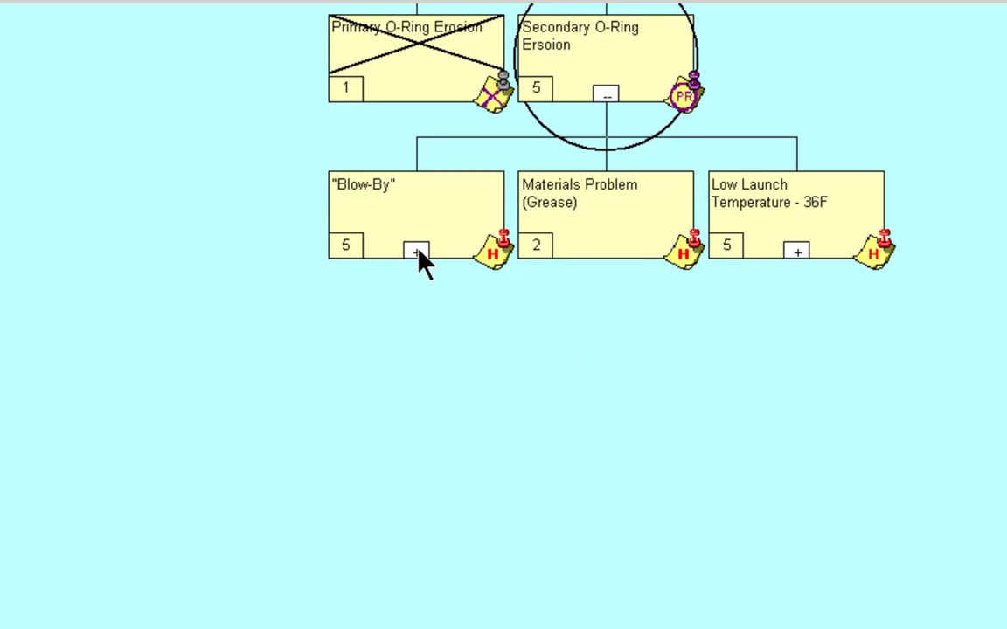
left_click(417, 253)
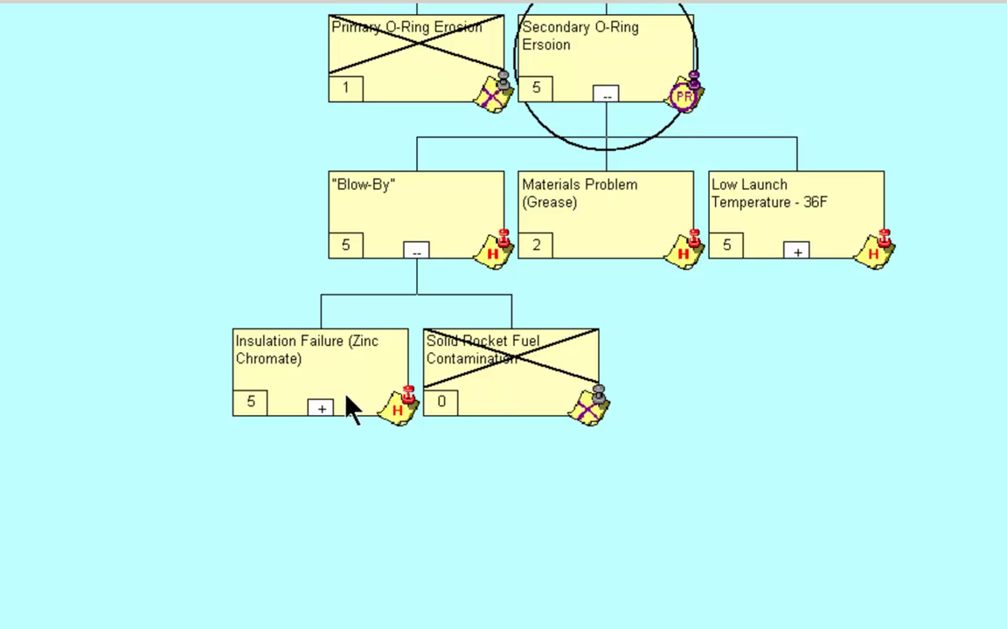
left_click_drag(384, 505, 400, 379)
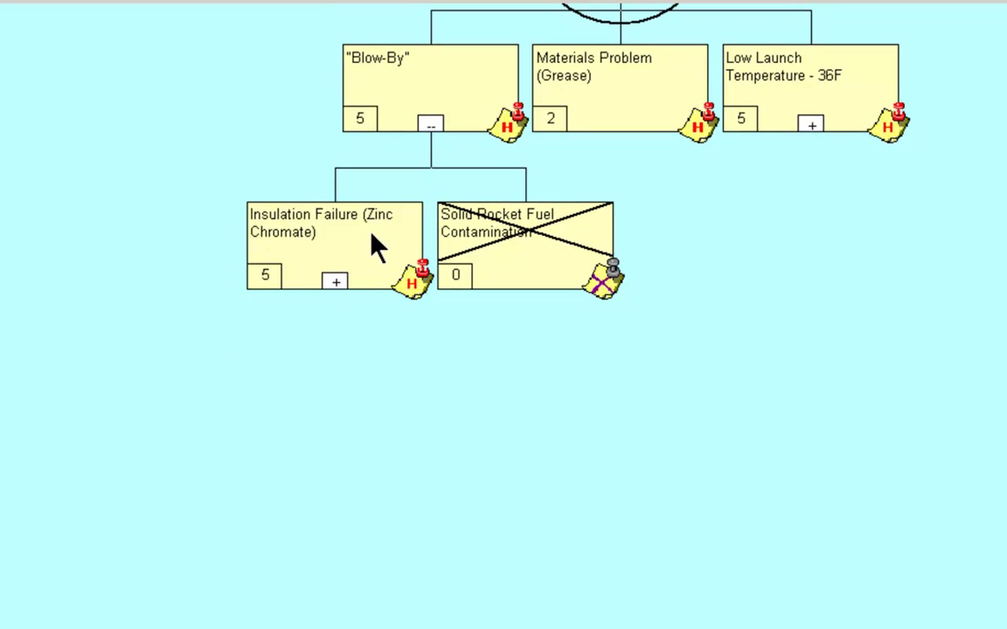
left_click(335, 282)
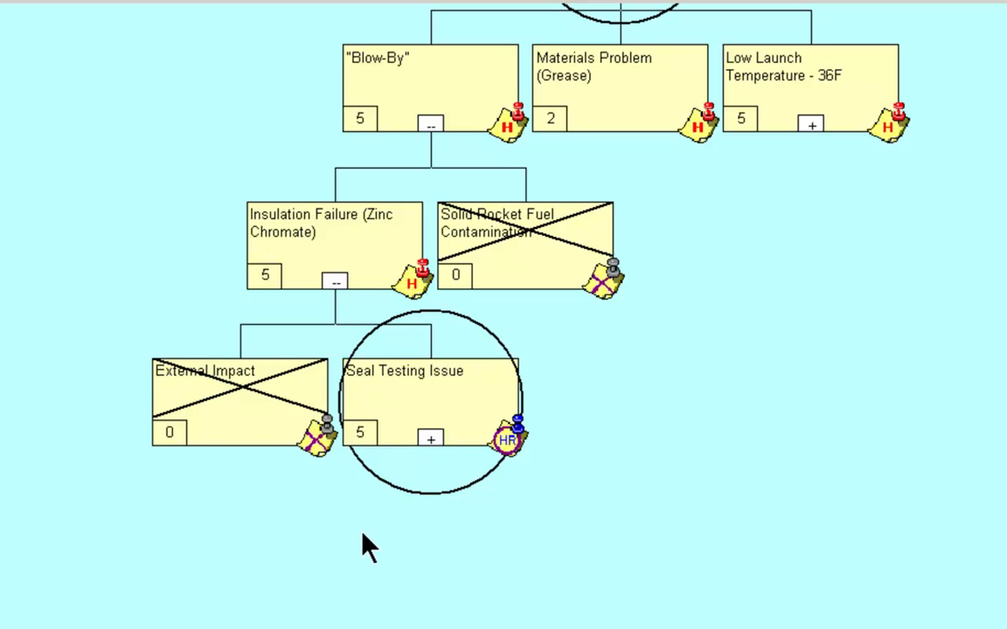
left_click_drag(367, 546, 335, 400)
Review the Seal Testing Issue verification outcome, cancel, and expand Seal Testing Issue.
double_click(368, 304)
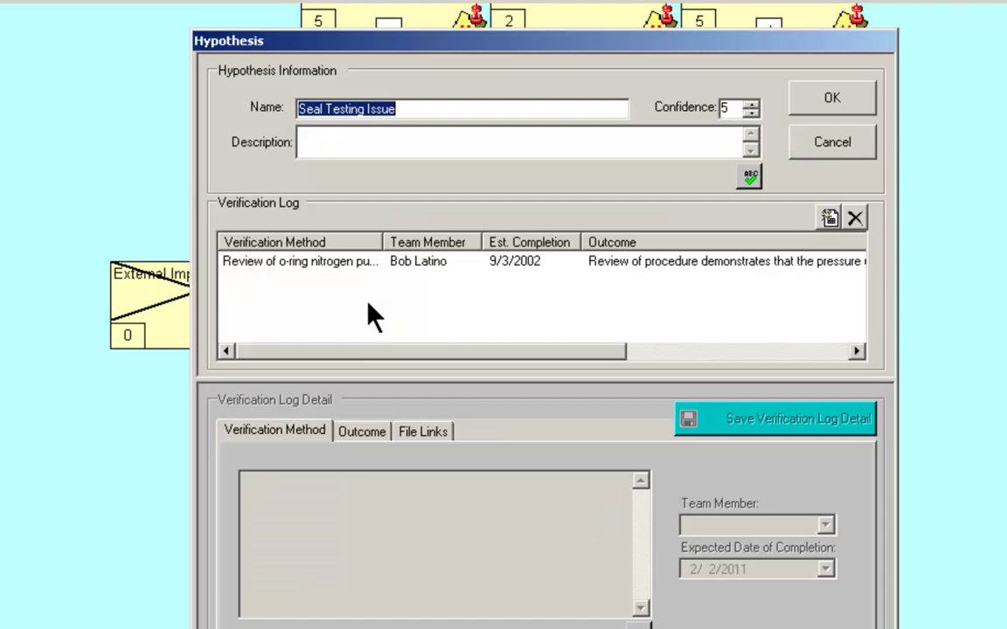
left_click(236, 260)
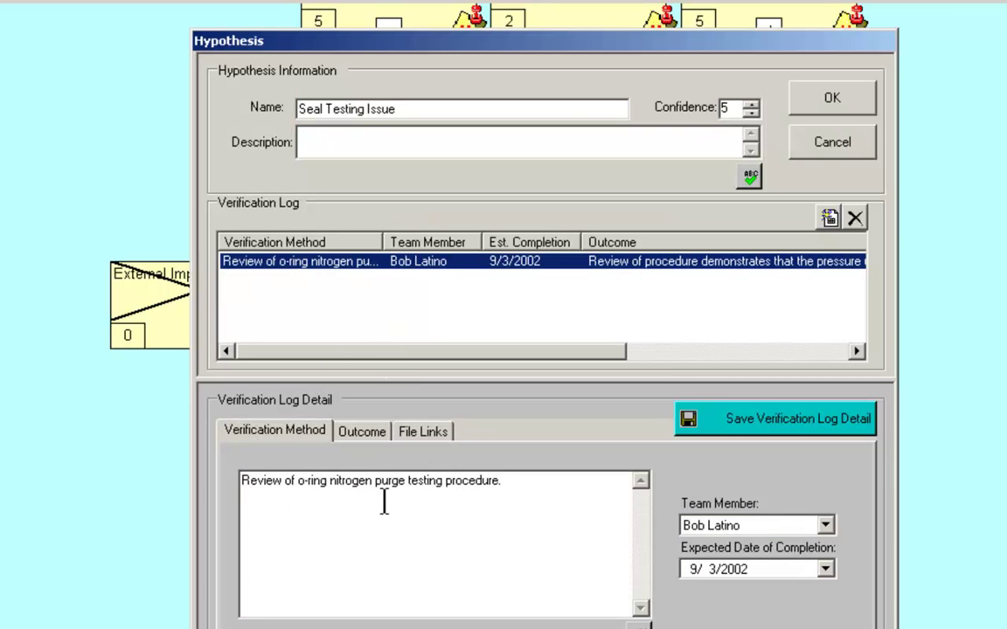
left_click(362, 432)
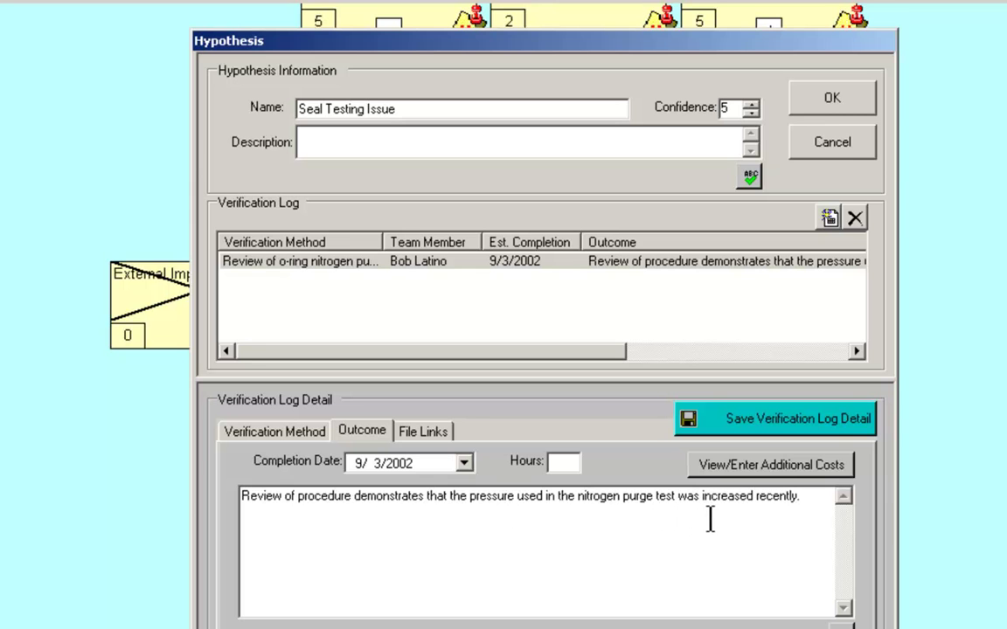
left_click(837, 148)
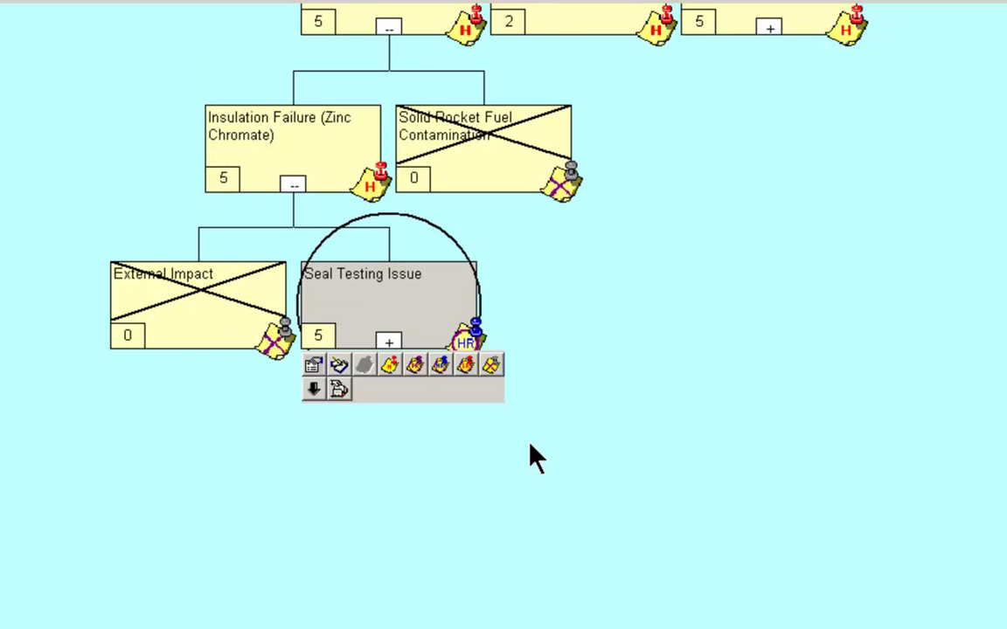
left_click(388, 342)
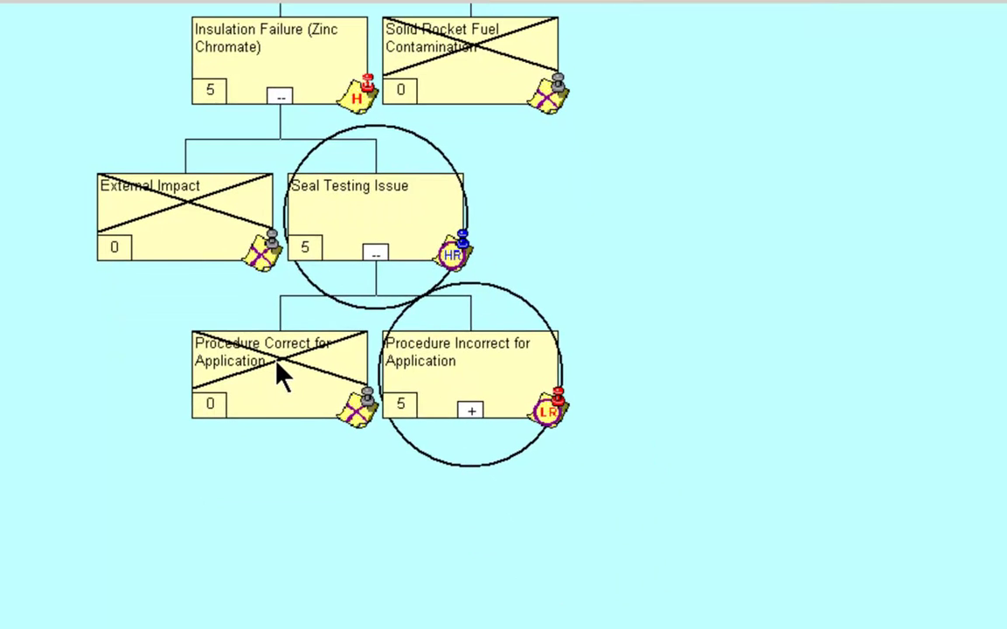
Review Procedure Incorrect for Application's outcome, cancel, and expand it to its two latent causes.
double_click(452, 377)
left_click(328, 260)
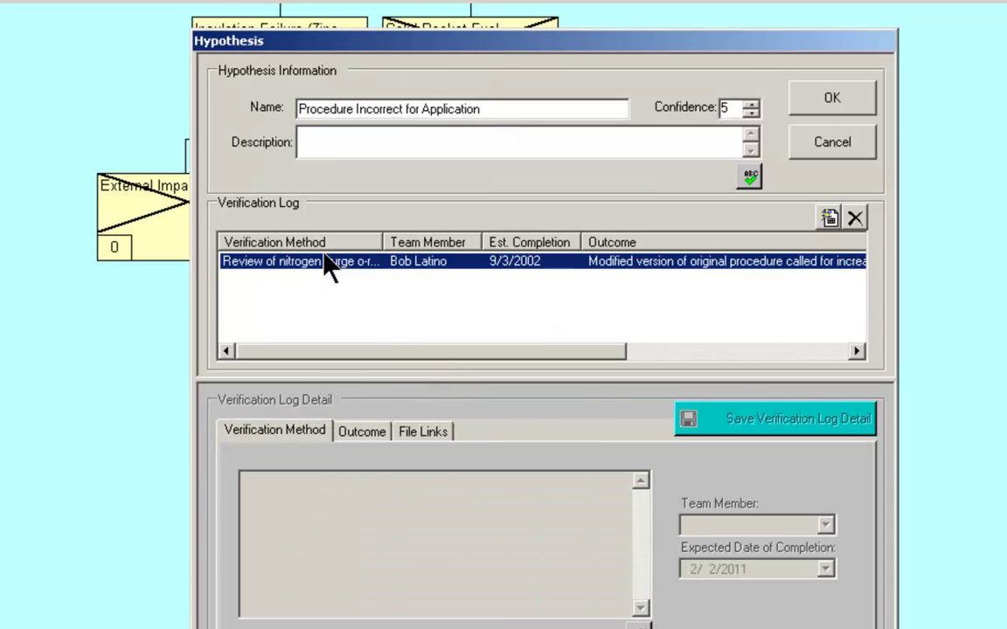
left_click(362, 432)
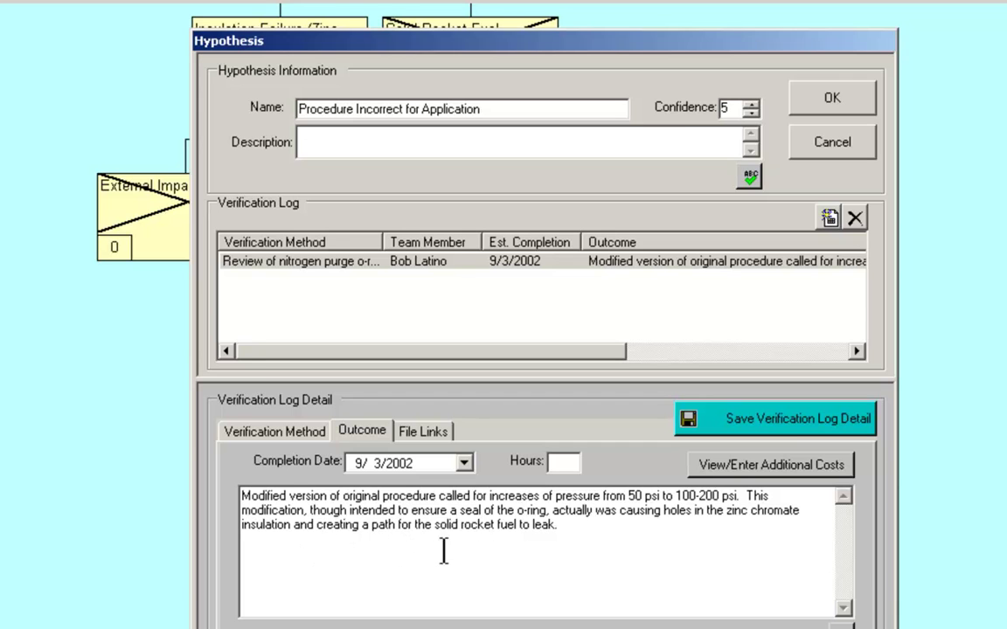
left_click(826, 155)
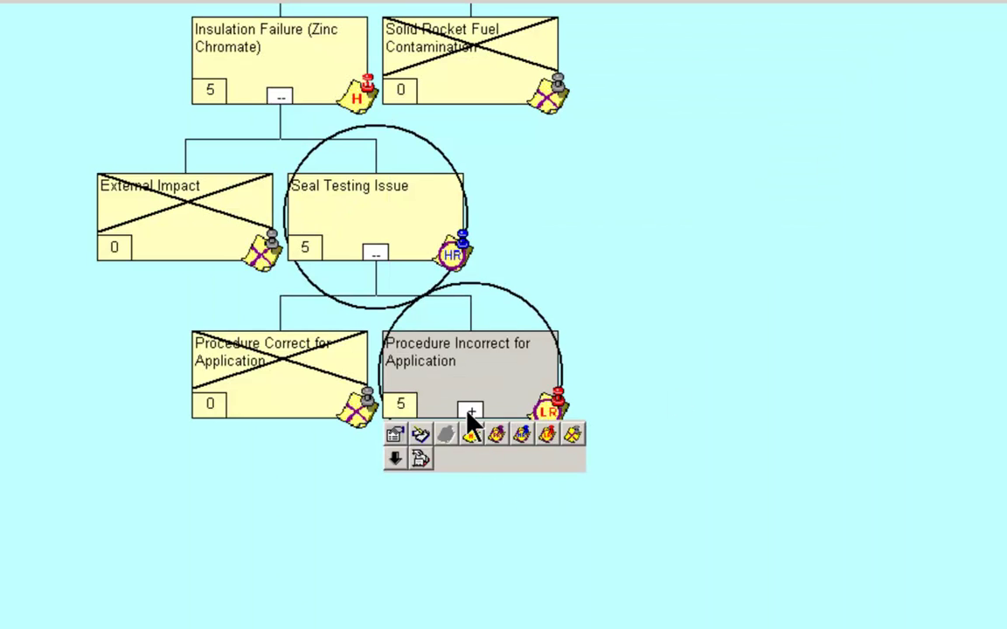
left_click(470, 411)
left_click_drag(822, 505, 715, 446)
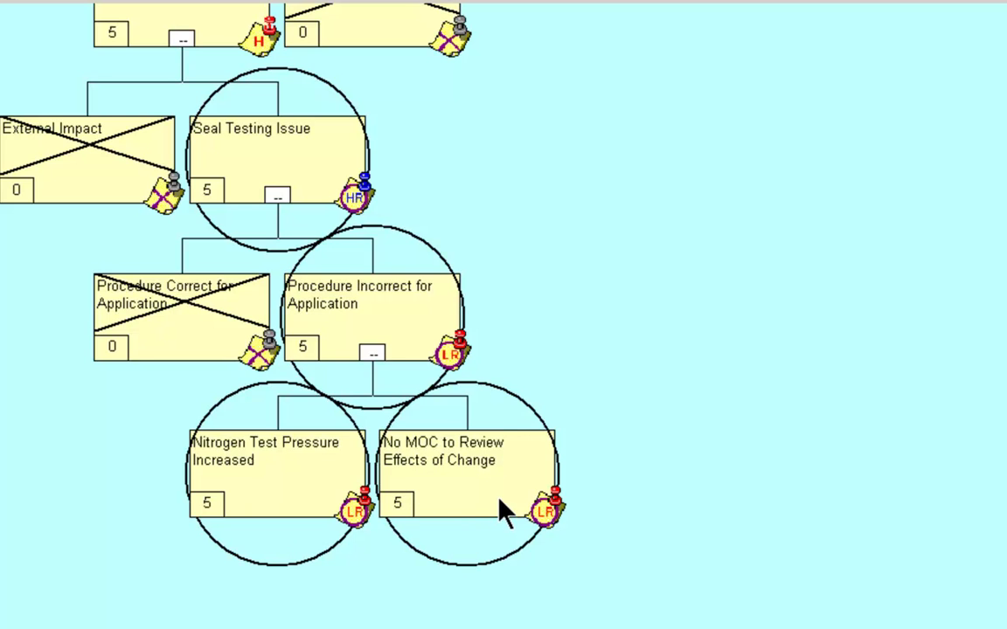
Collapse the Blow-By branch and expand Low Launch Temperature - 36F to show its cause.
scroll(524, 367, "up", 5)
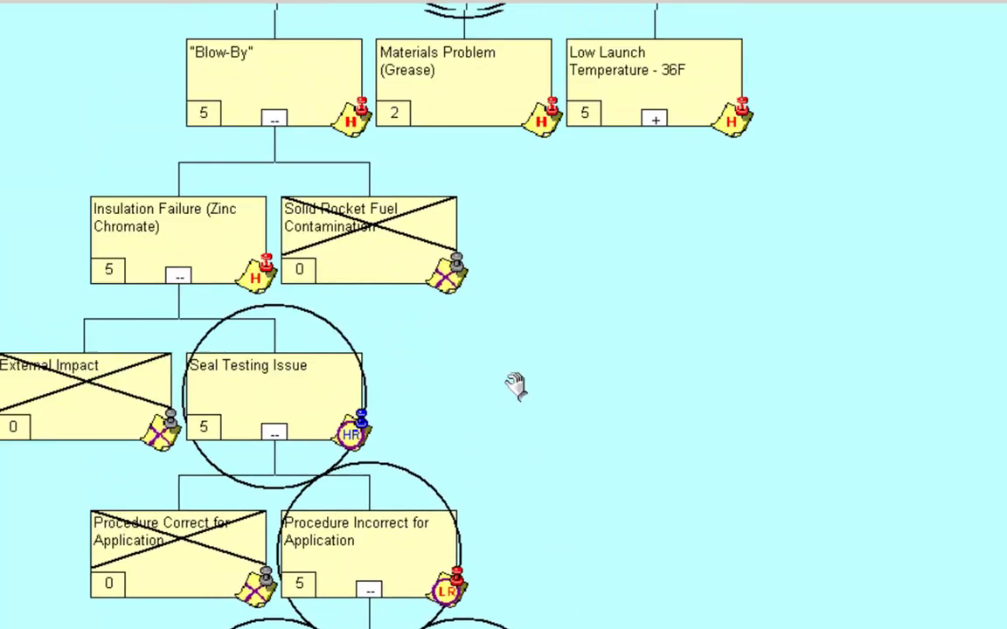
left_click(235, 287)
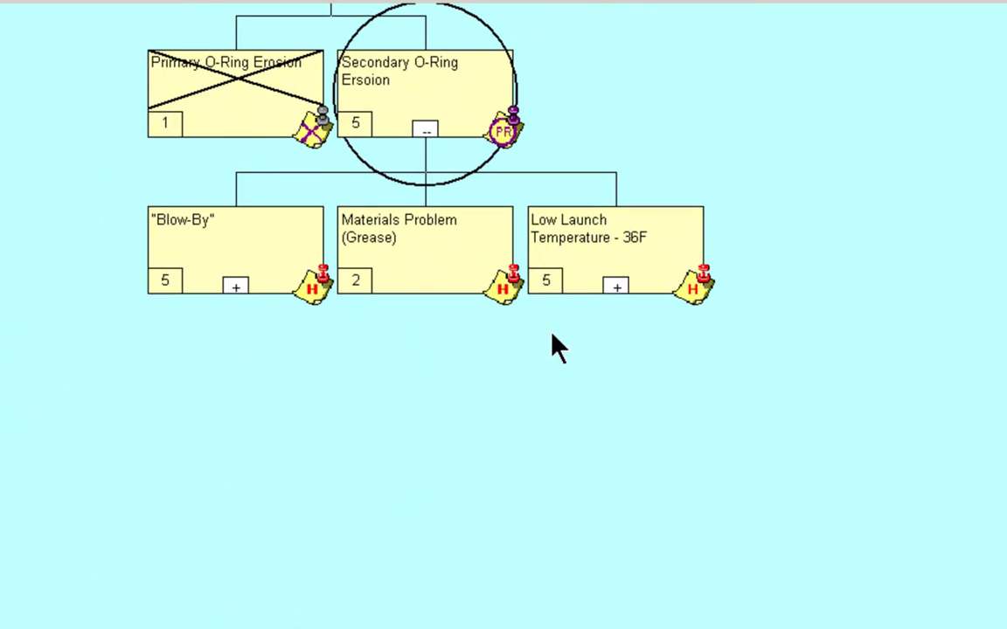
left_click(616, 287)
Review the recorded verification outcome for the Low Launch Temperature - 36F hypothesis, then close it.
double_click(602, 255)
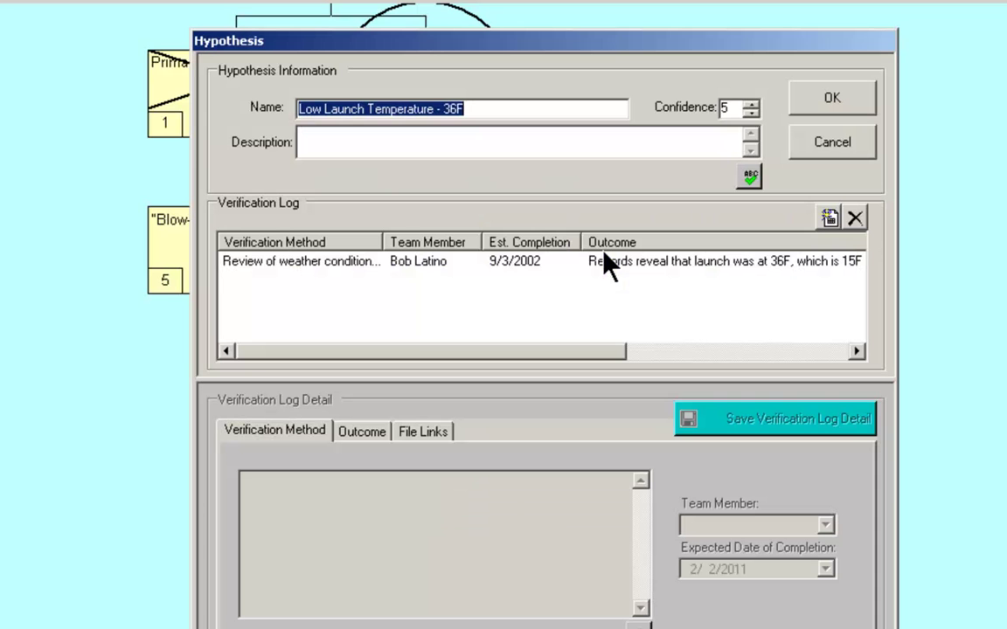
left_click(341, 263)
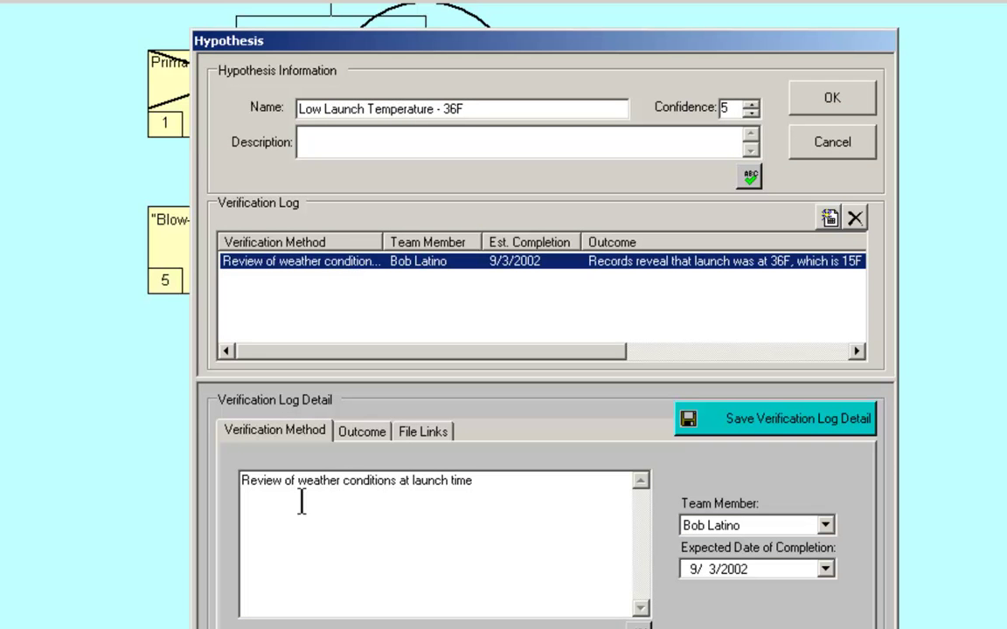
left_click(367, 432)
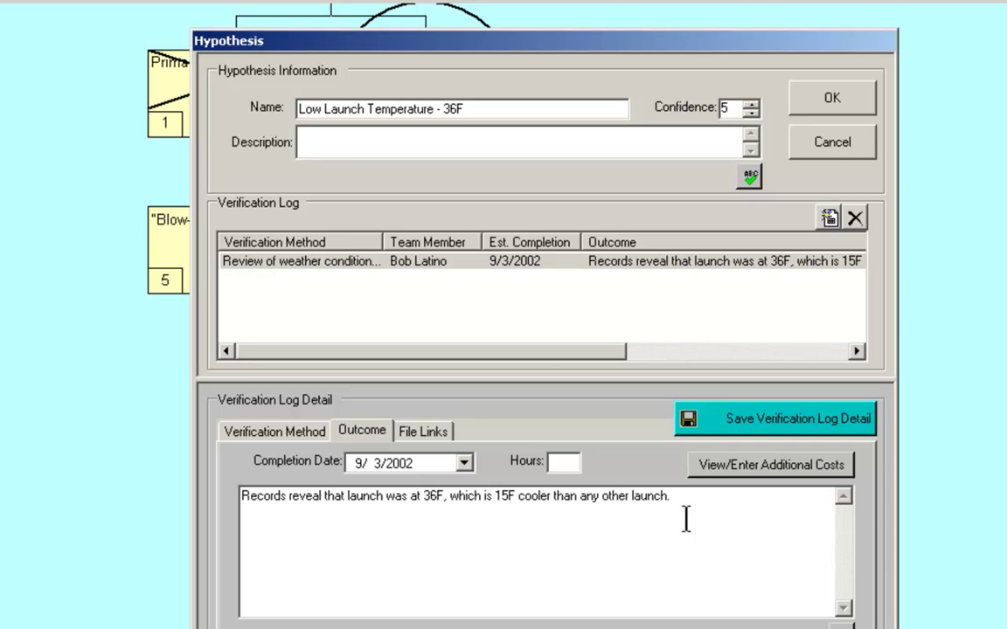
left_click(831, 146)
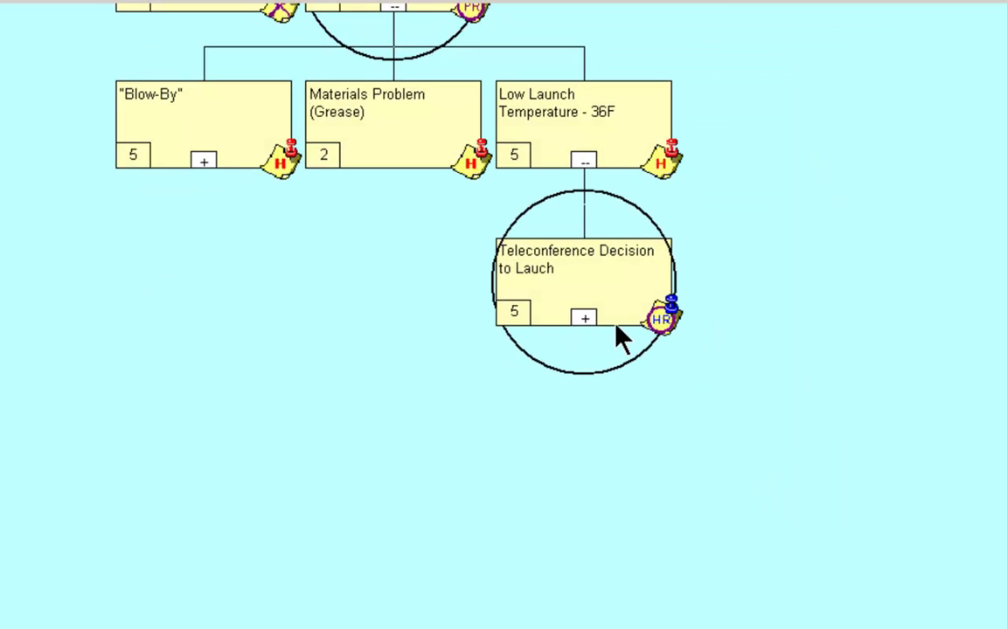
Check the Teleconference Decision to Lauch verification outcome, then expand the node into its five latent causes.
double_click(566, 271)
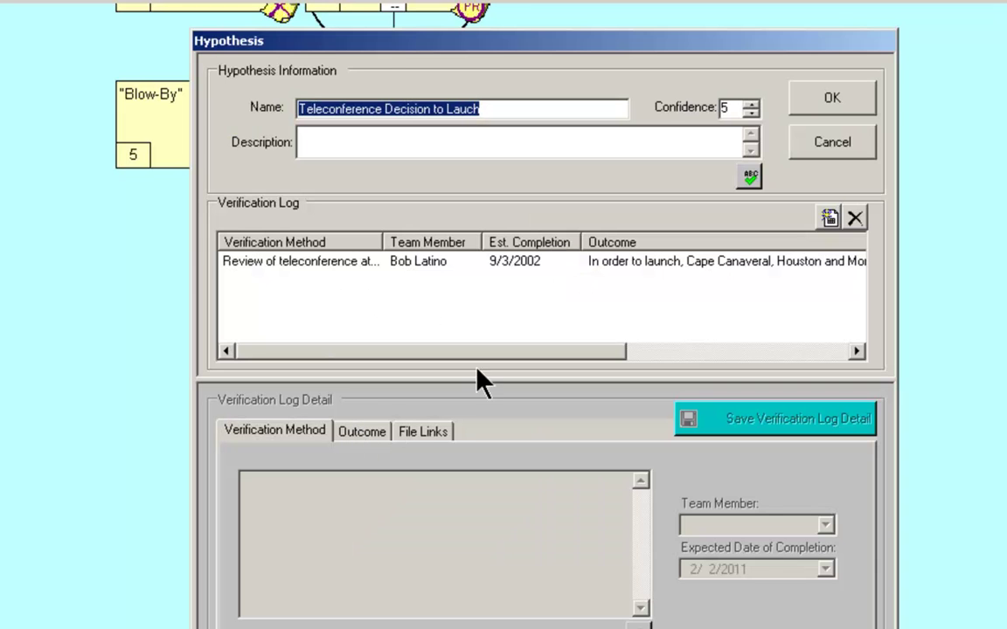
left_click(431, 263)
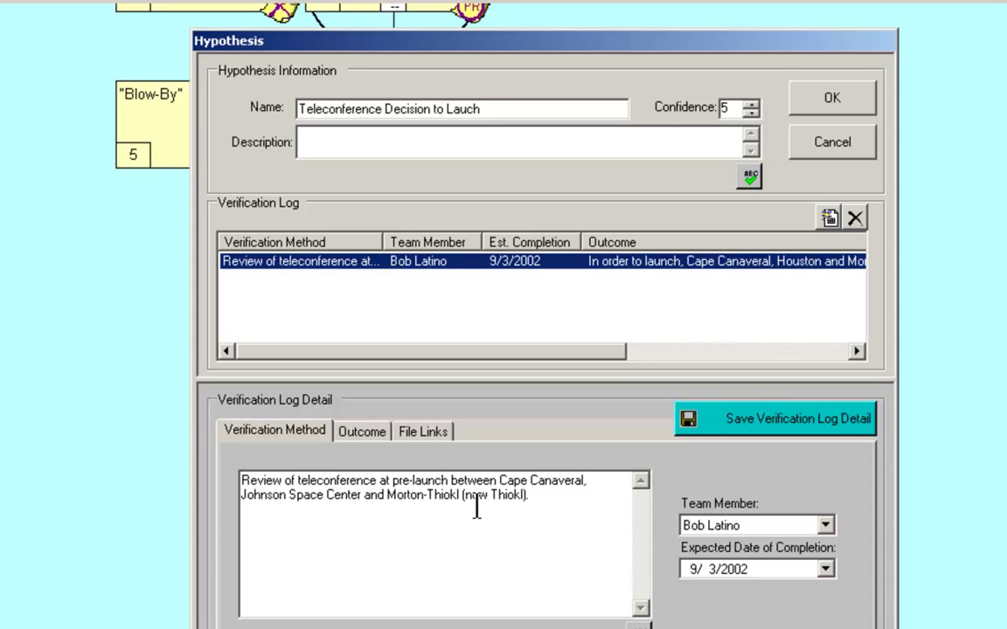
left_click(366, 437)
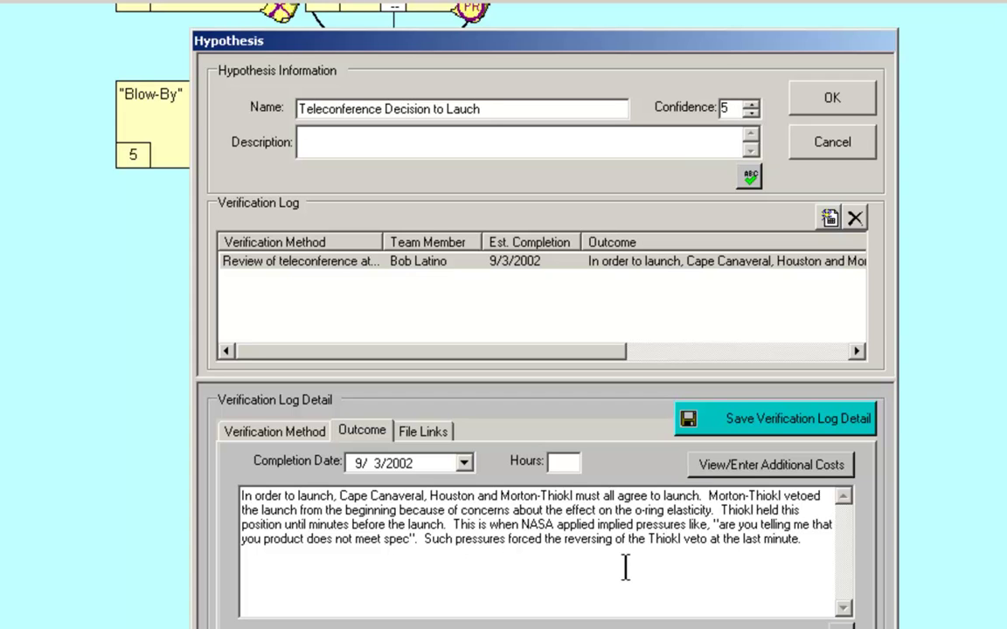
left_click(840, 145)
left_click(582, 321)
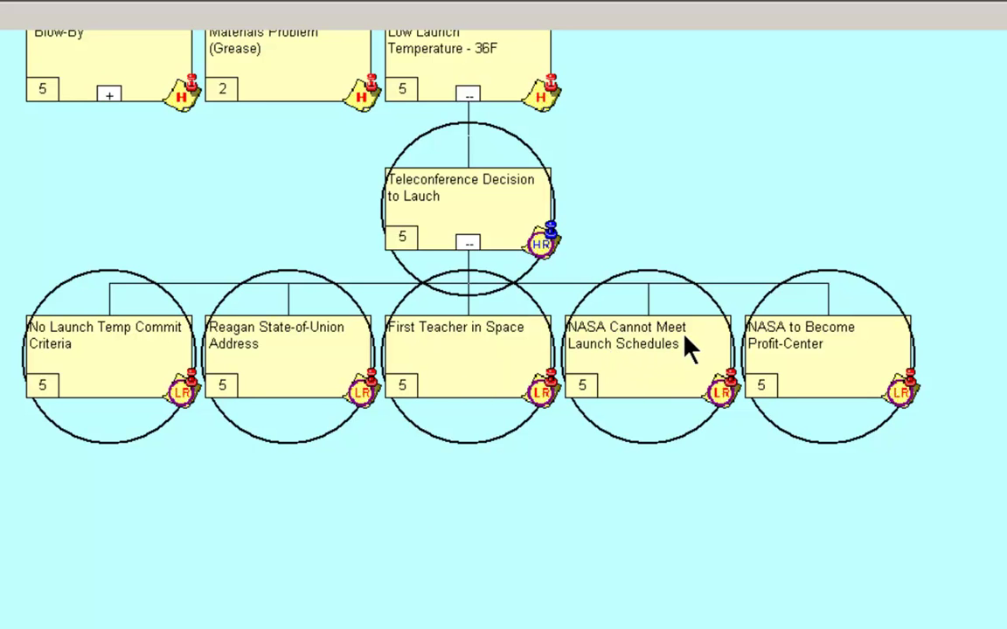
Read the NASA Cannot Meet Launch Schedules outcome citing a third 51-L launch attempt, then pan to NASA to Become Profit-Center.
double_click(641, 360)
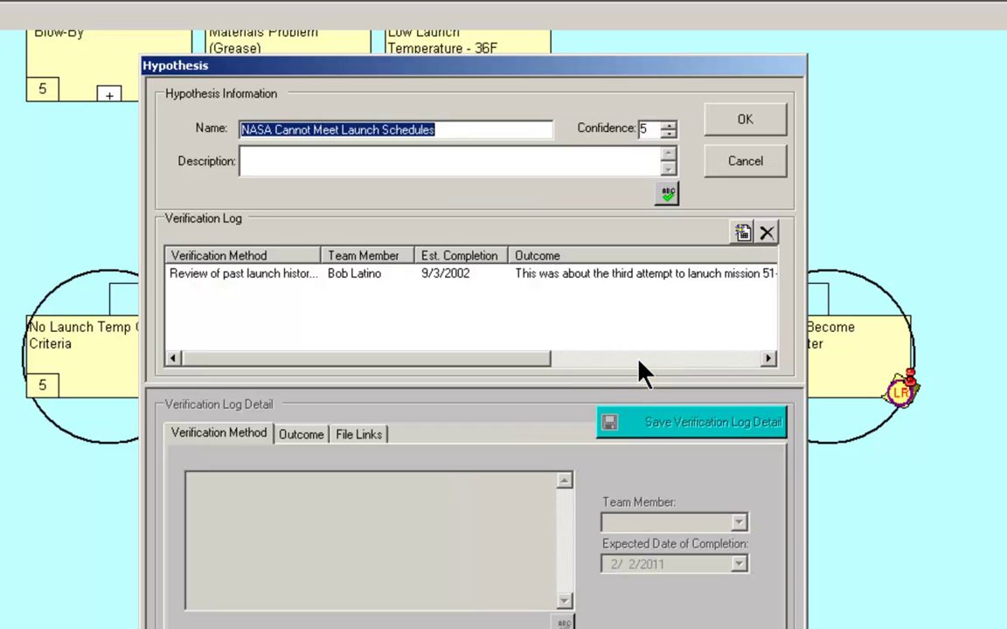
left_click(286, 274)
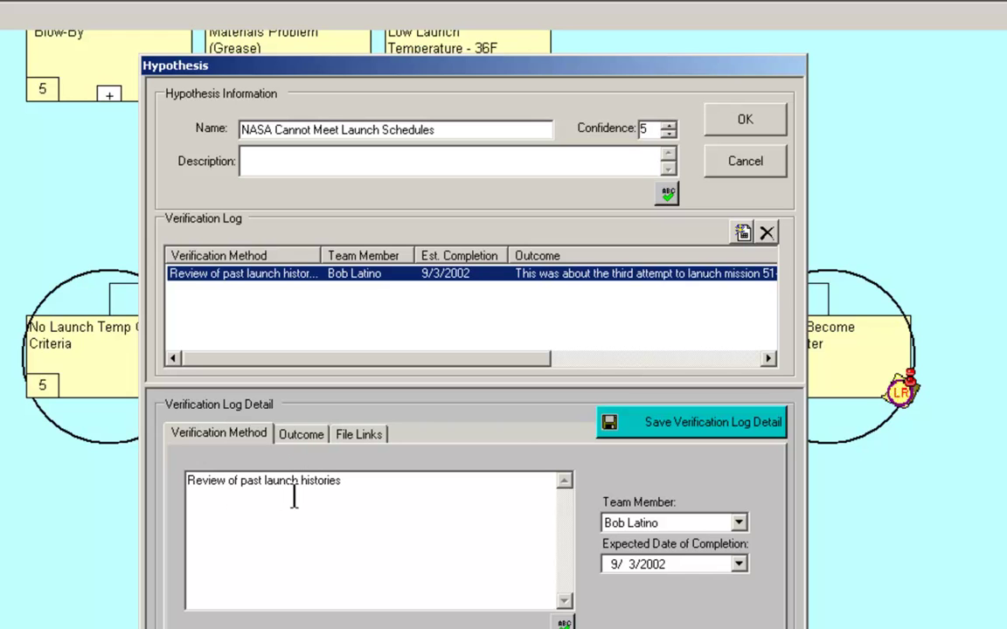
left_click(346, 496)
left_click(306, 436)
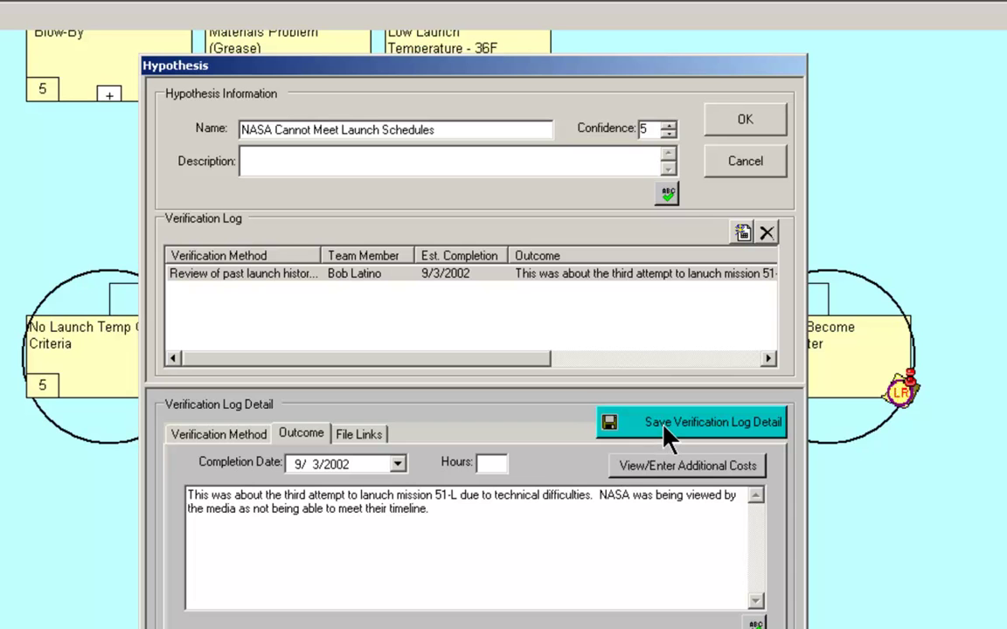
left_click(725, 123)
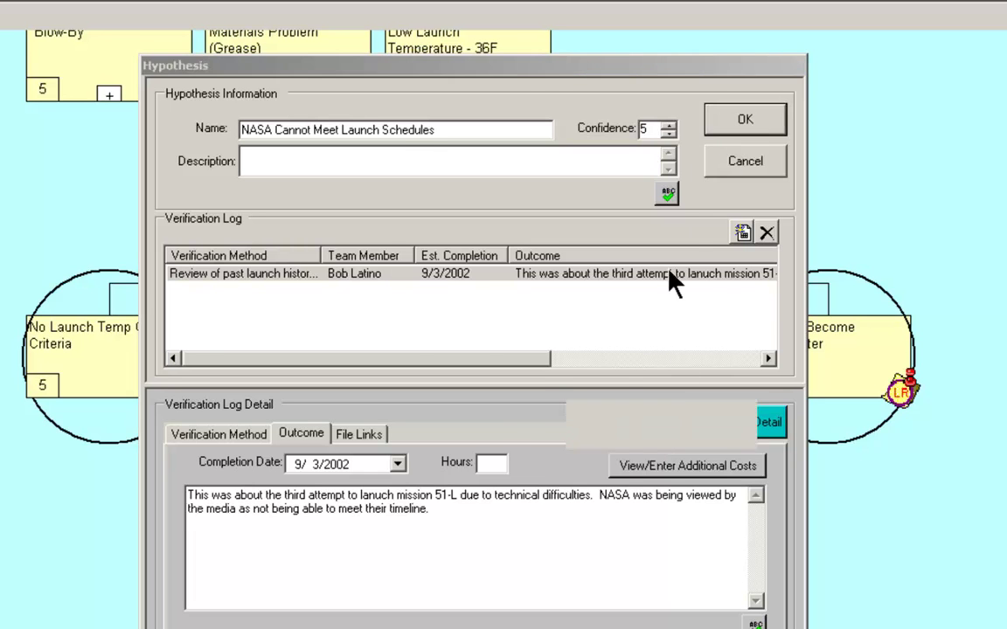
left_click_drag(741, 500, 507, 484)
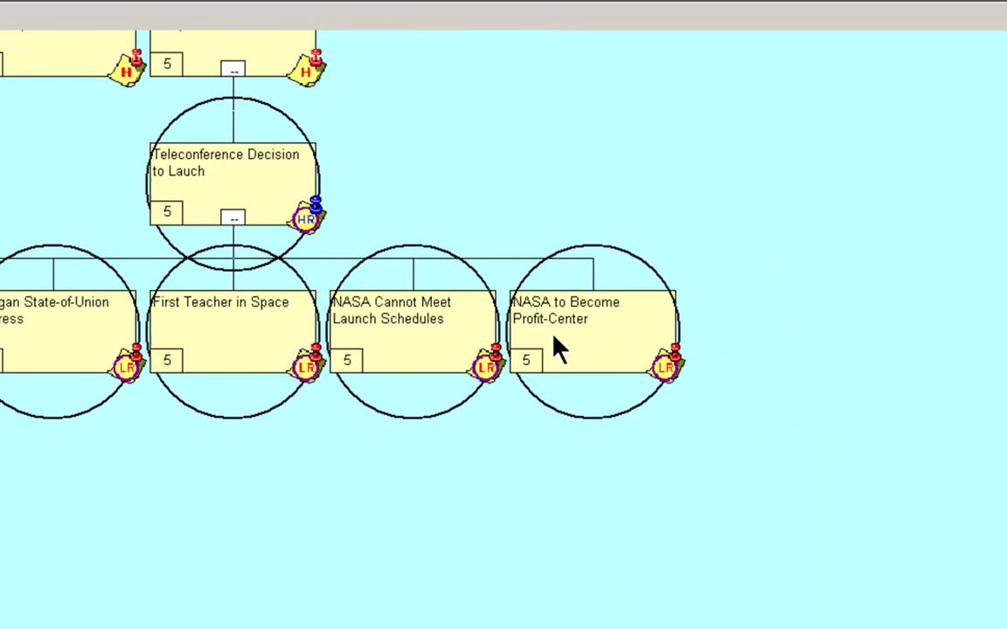
Read the NASA to Become Profit-Center outcome about Congress lobbying to make NASA profitable, then close it.
double_click(555, 348)
left_click(263, 274)
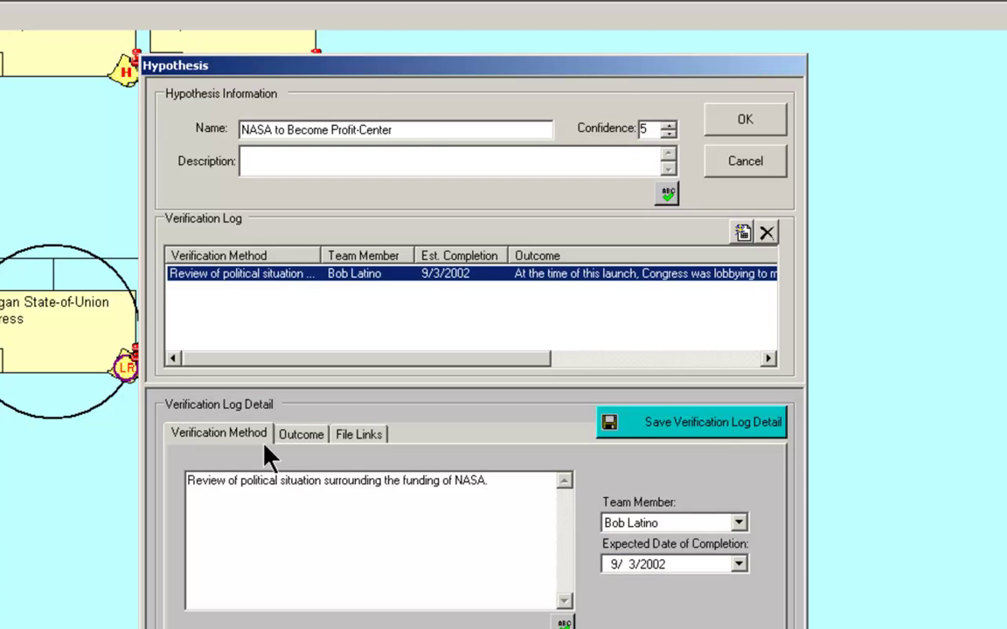
left_click(297, 435)
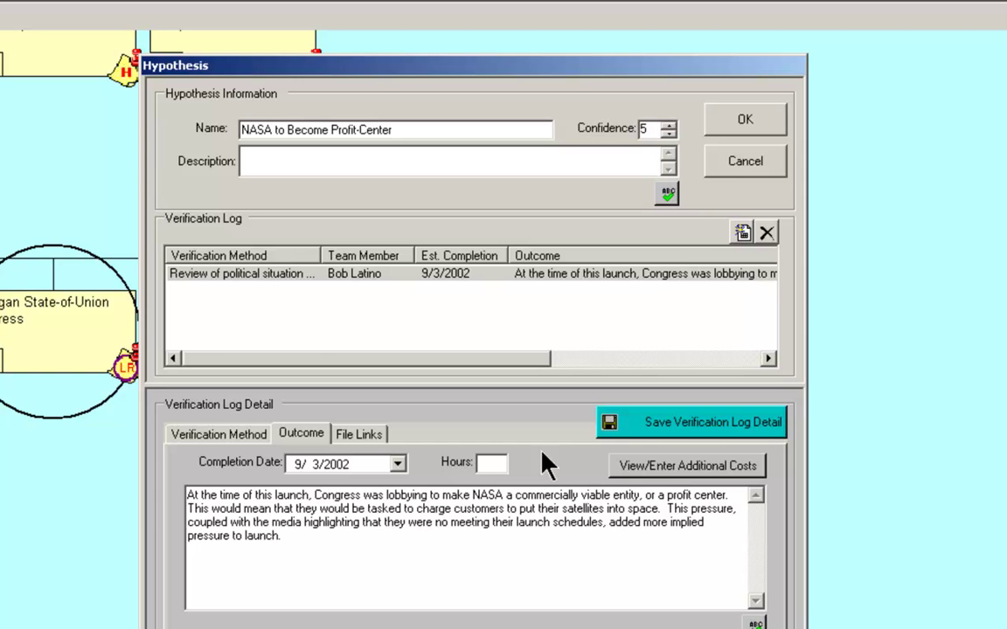
left_click(730, 171)
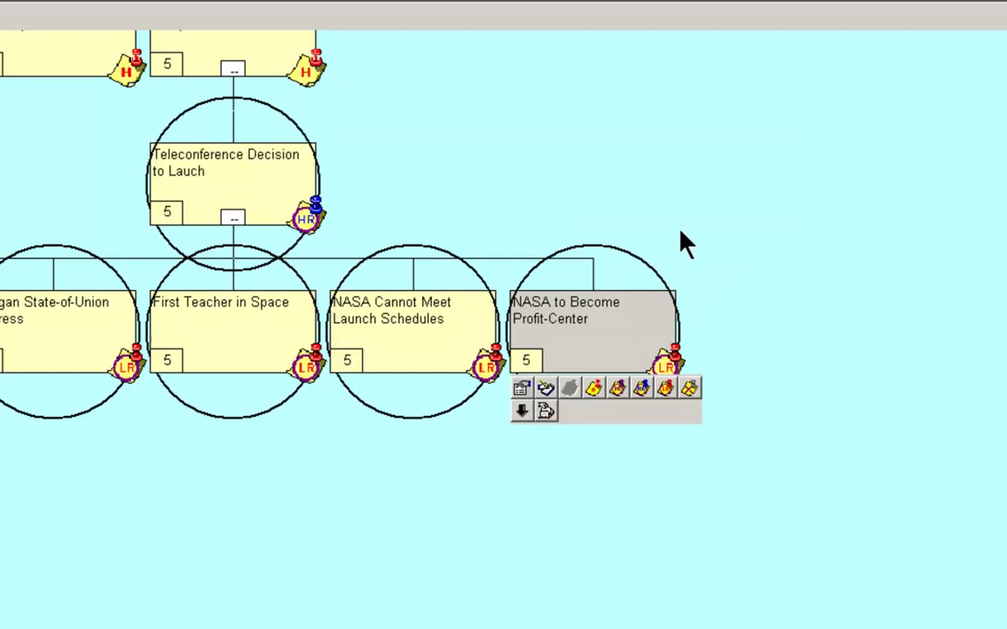
Deselect nodes, pan to the O-Ring erosion branch, and bring up the tree display options menu.
left_click(482, 172)
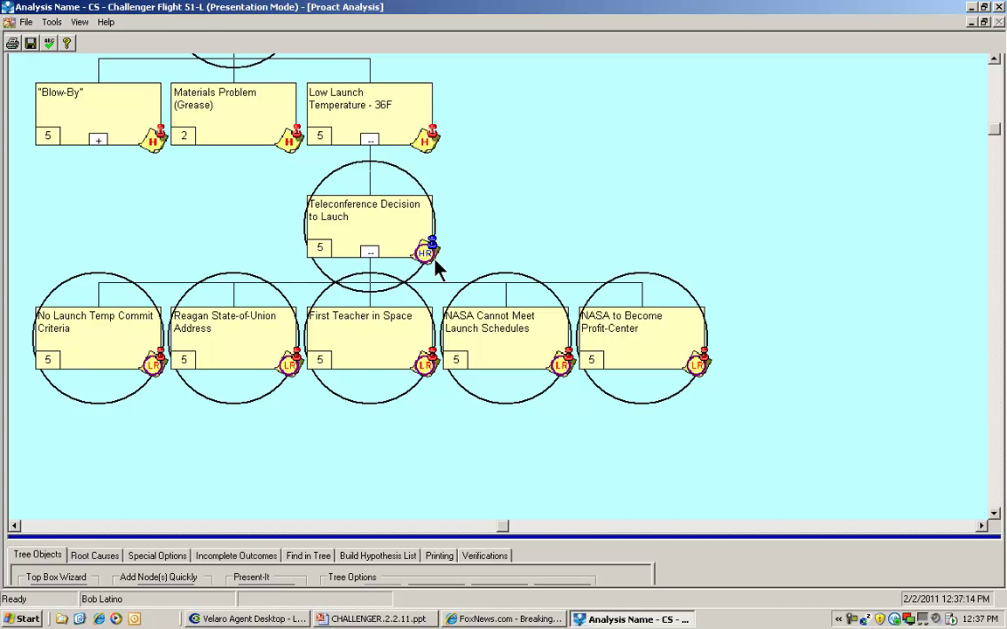
left_click_drag(495, 175, 528, 285)
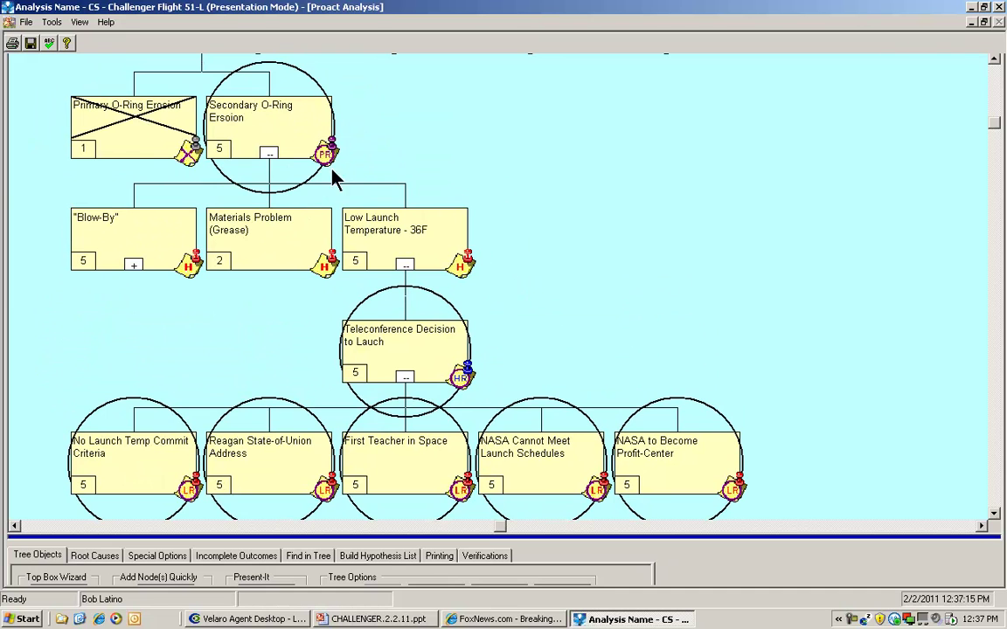
right_click(463, 132)
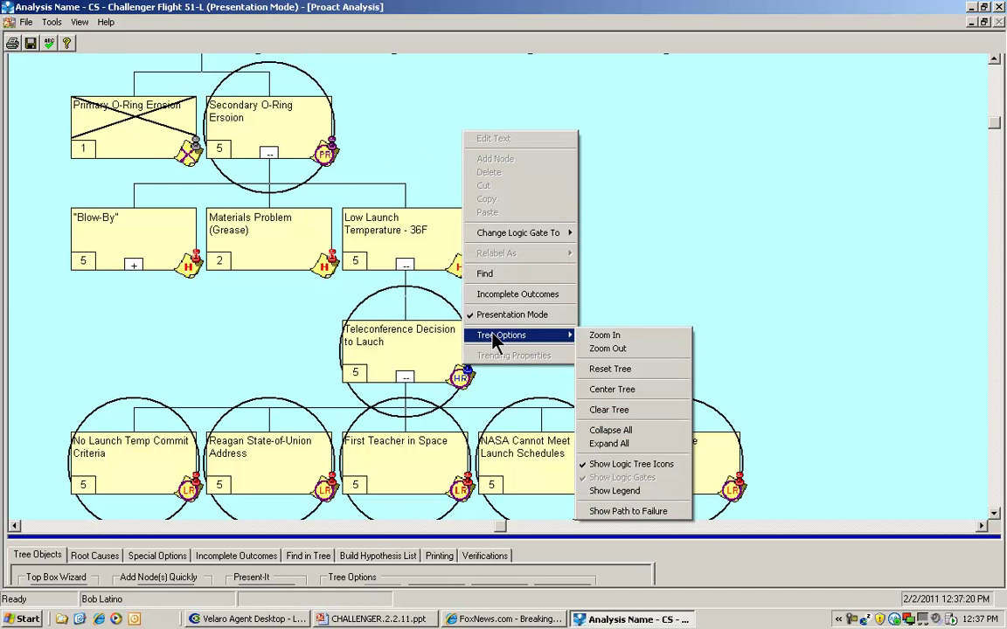
Turn on Show Path to Failure and pan up from Erosion toward O-Ring Failure.
left_click(622, 511)
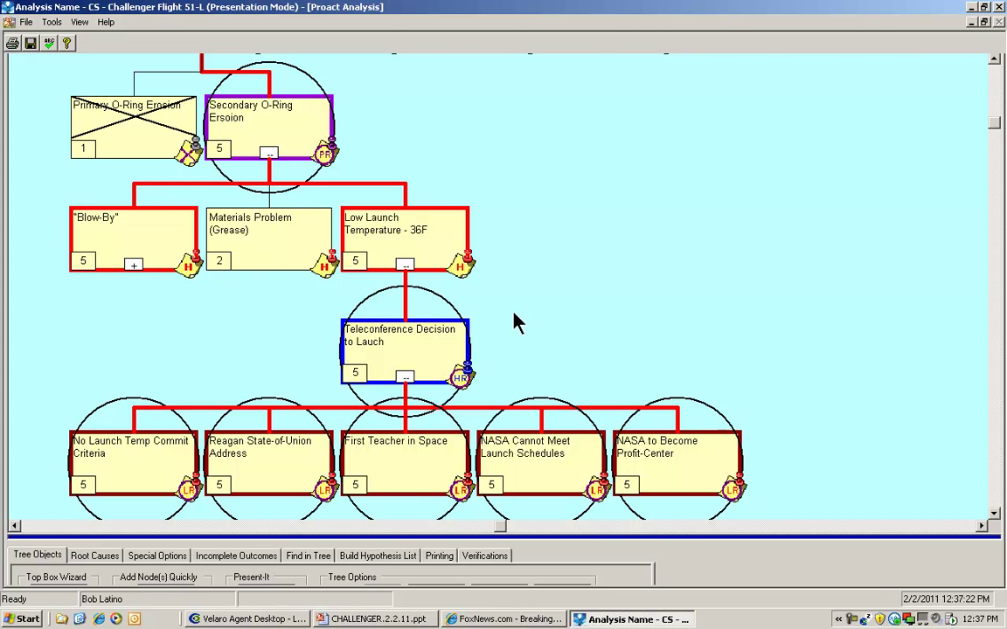
left_click_drag(468, 178, 590, 292)
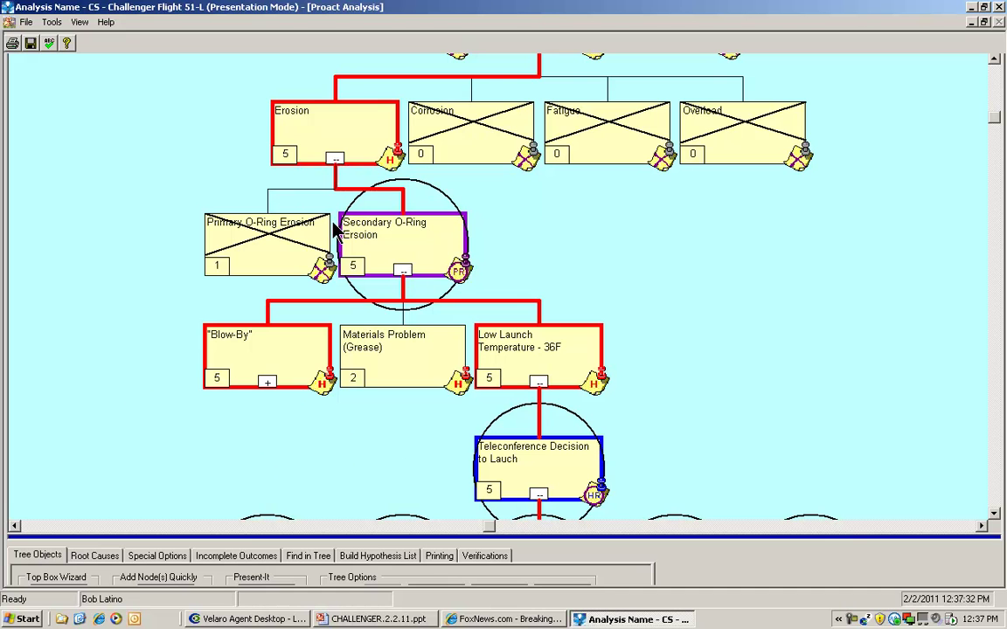
left_click_drag(170, 138, 119, 299)
left_click_drag(193, 164, 144, 309)
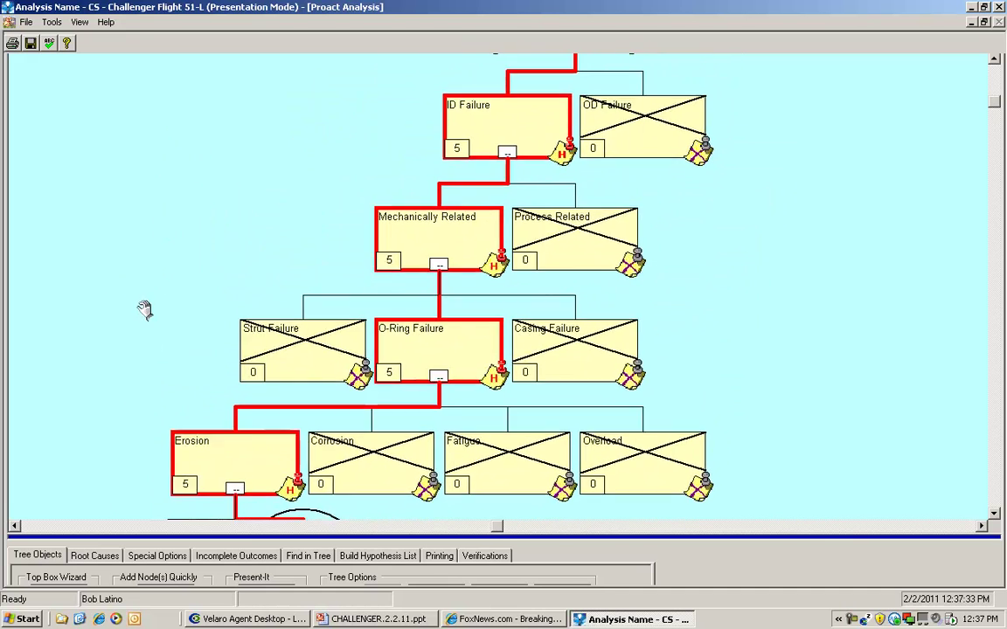
Follow the red path up through Right SRB Failure to the Catastrophic Failure of NASA Shuttle Program top event.
left_click_drag(202, 171, 150, 279)
left_click_drag(131, 169, 118, 346)
left_click_drag(150, 196, 113, 306)
left_click_drag(101, 183, 99, 322)
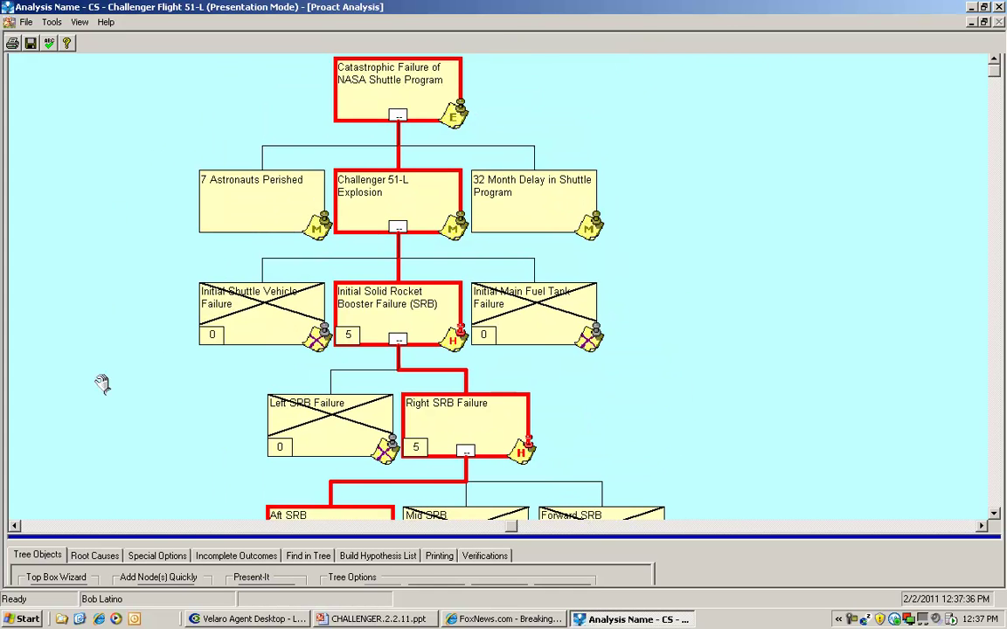